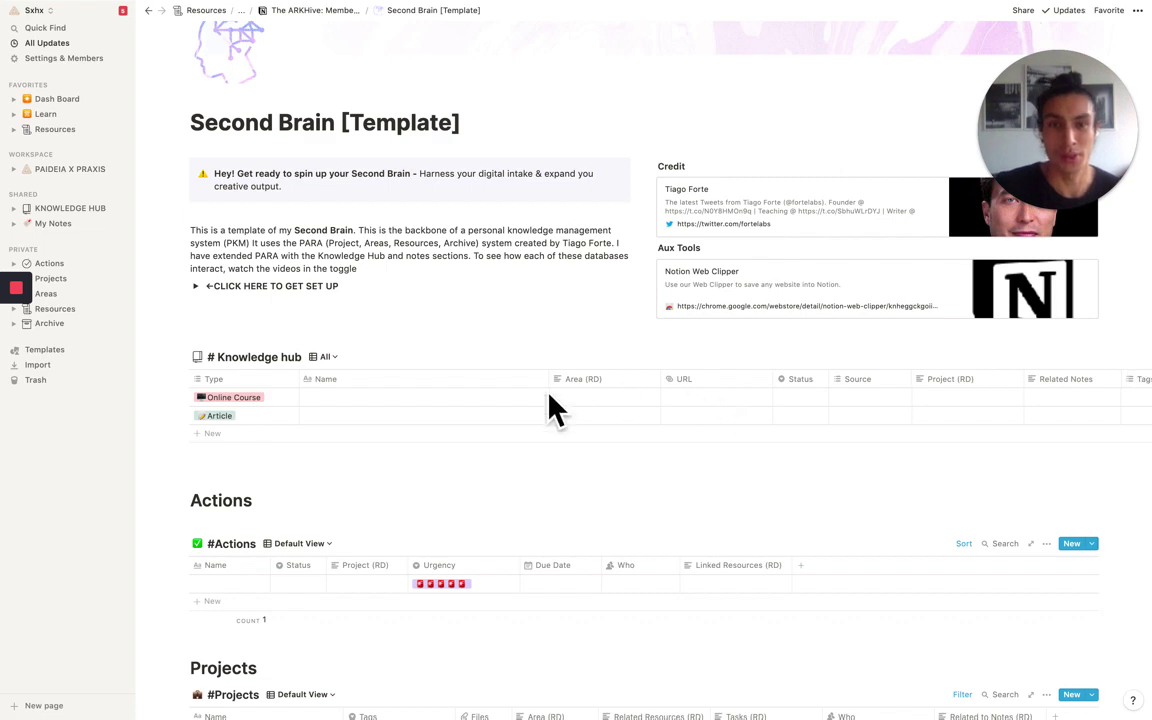
Scroll the page and peek at the first entry's Status options without changing anything
scroll(552, 400, "down", 1)
scroll(586, 327, "down", 5)
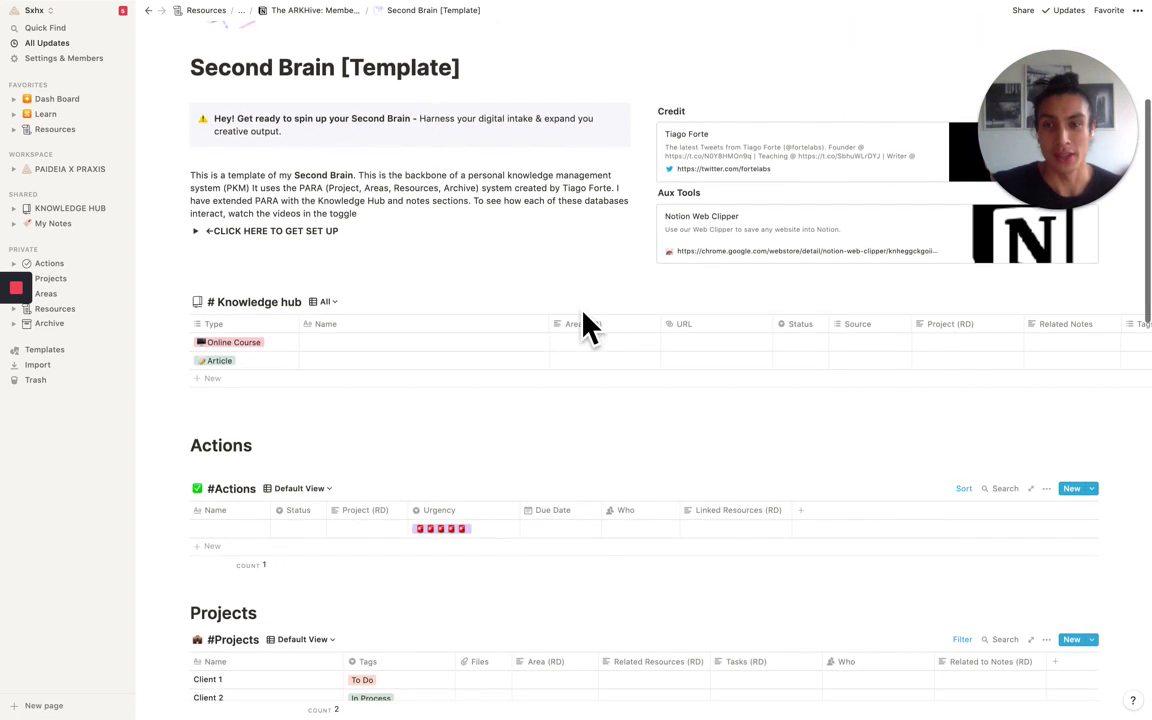
scroll(365, 312, "down", 2)
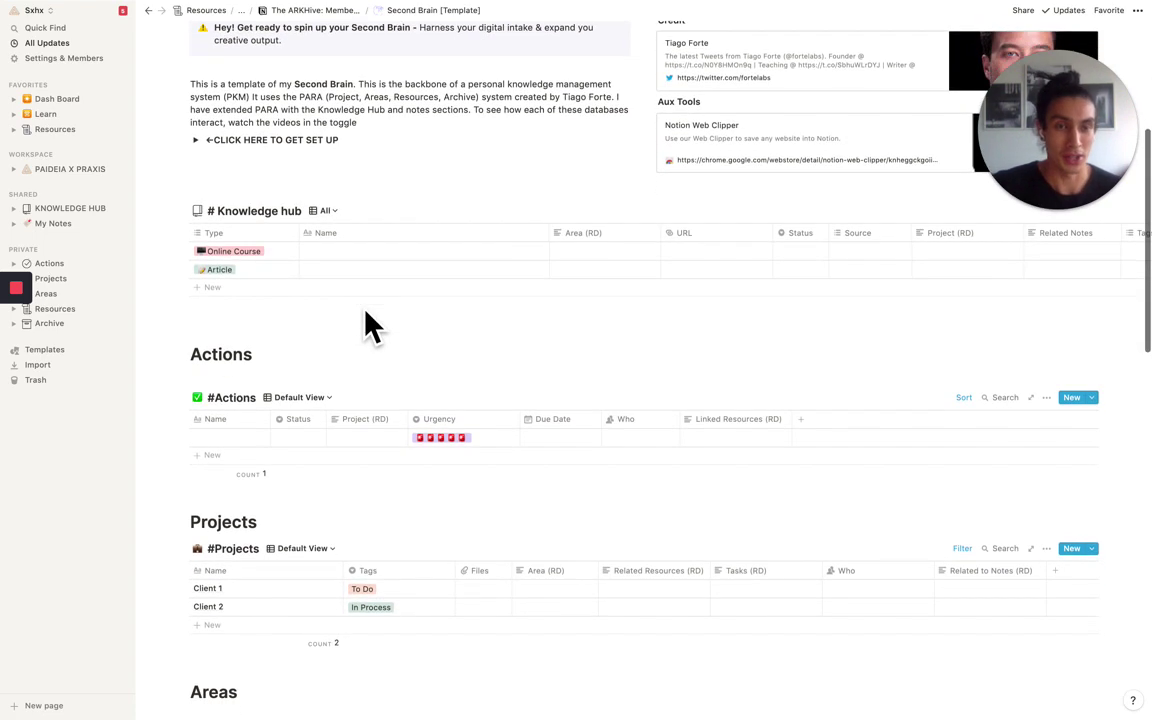
scroll(365, 325, "up", 5)
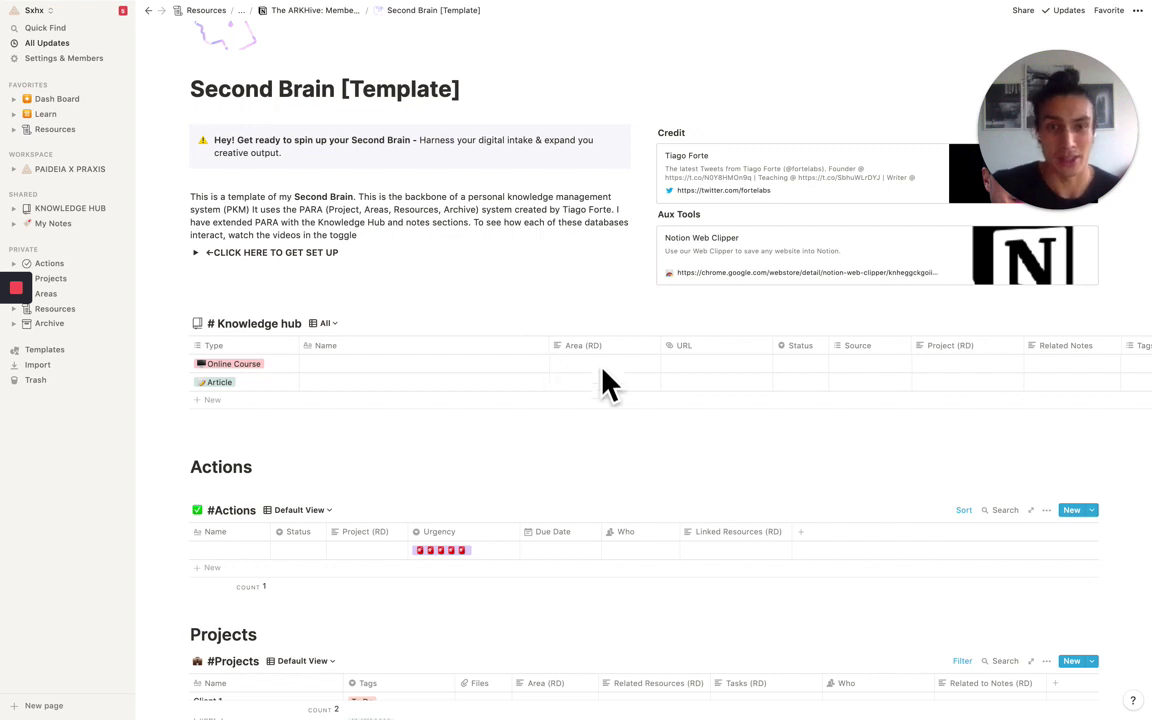
left_click(805, 368)
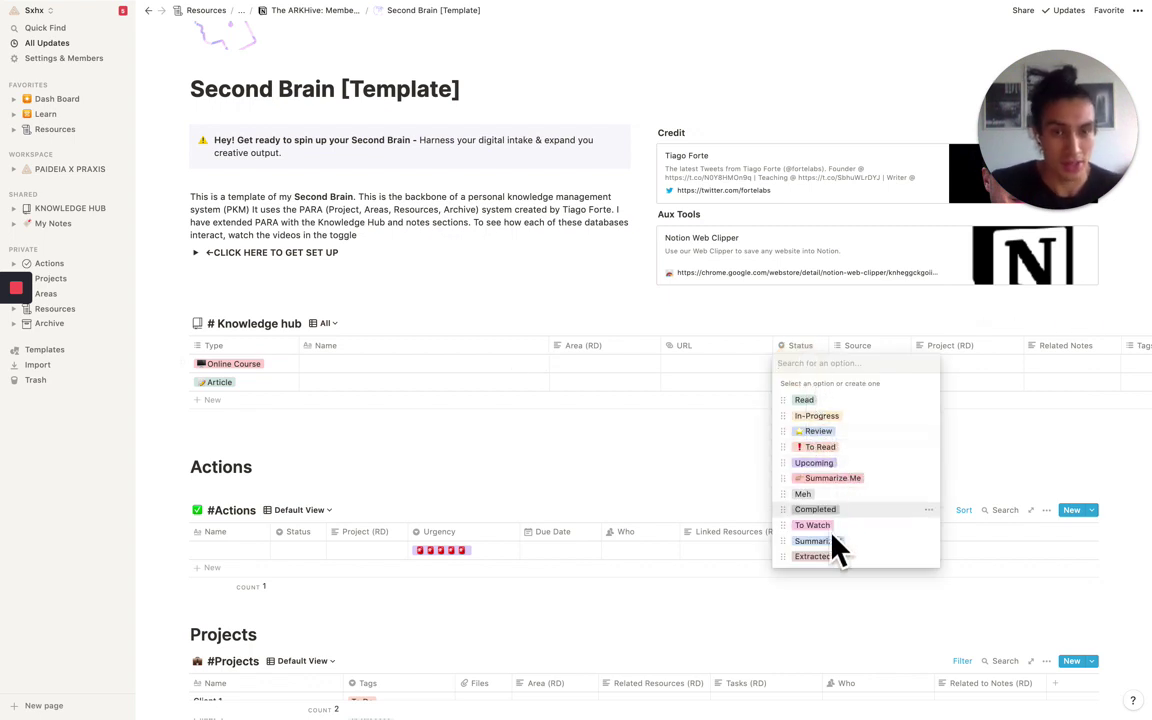
left_click(542, 452)
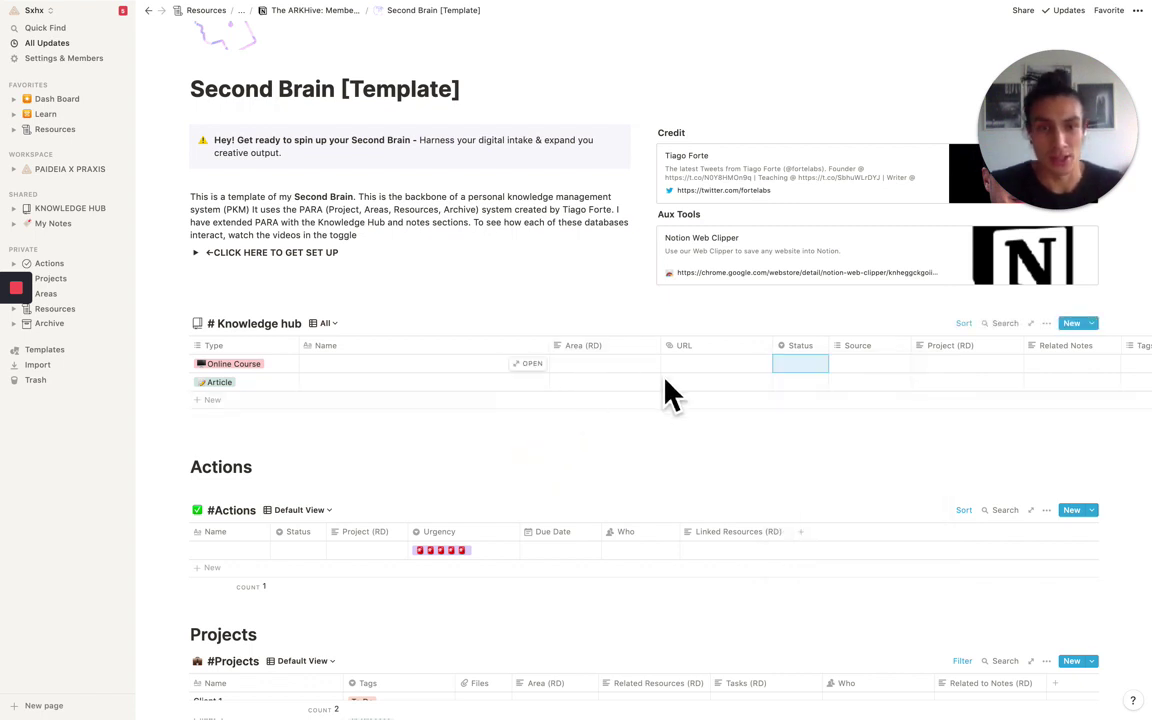
Switch the Projects database to its Kanban board, then back to the table view
scroll(688, 393, "right", 1)
scroll(688, 393, "right", 2)
scroll(688, 393, "left", 3)
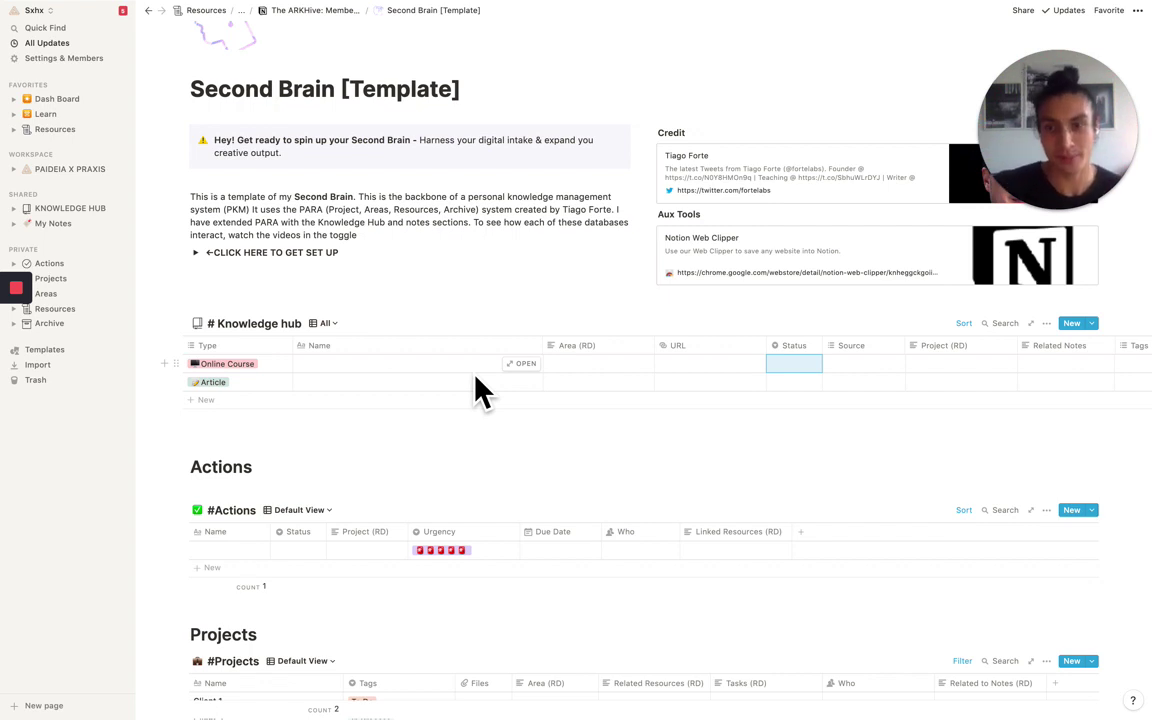
scroll(484, 390, "down", 3)
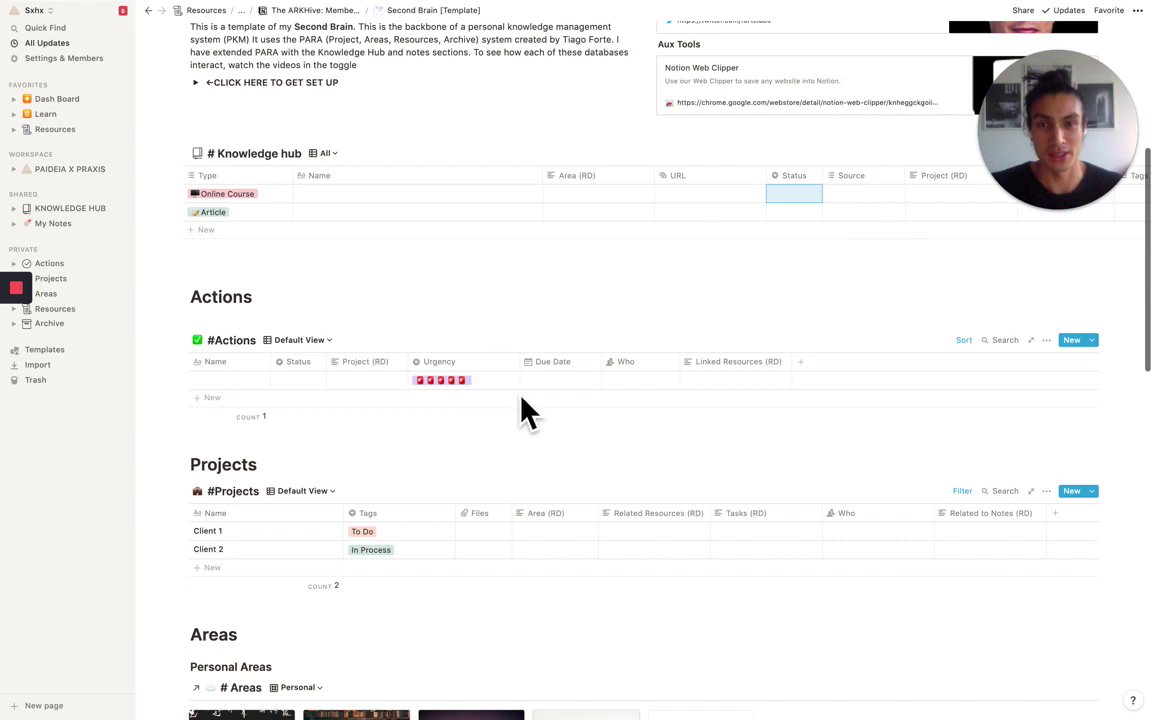
scroll(468, 398, "down", 2)
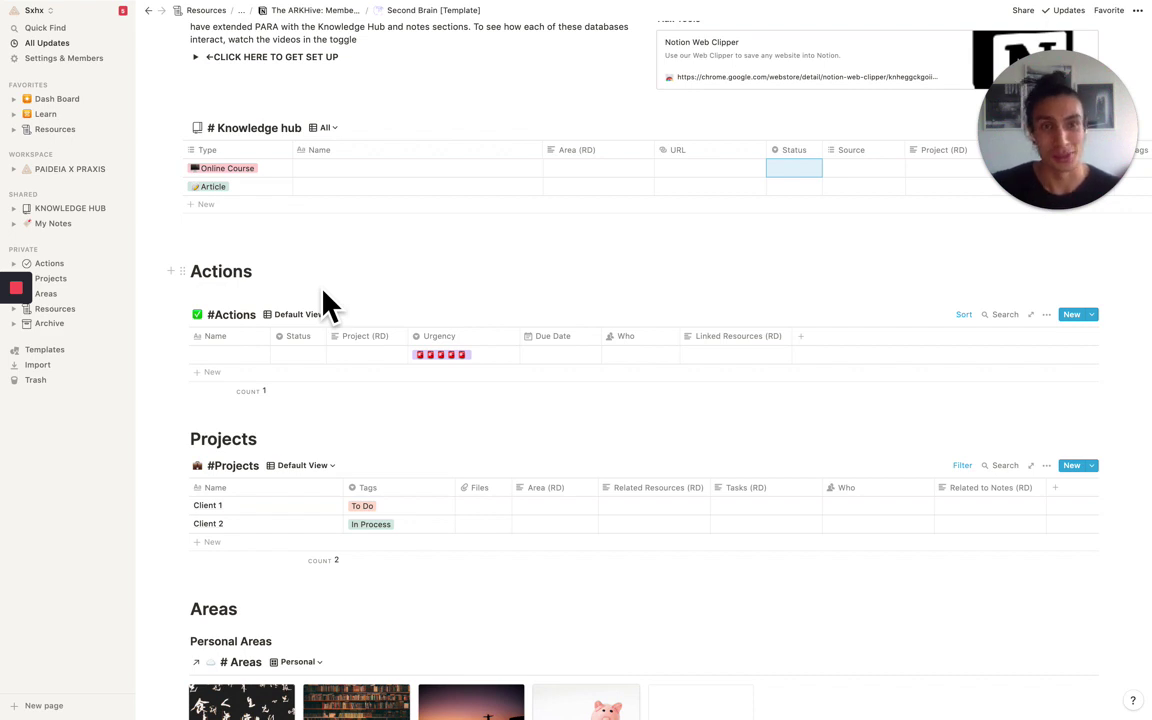
scroll(419, 410, "down", 3)
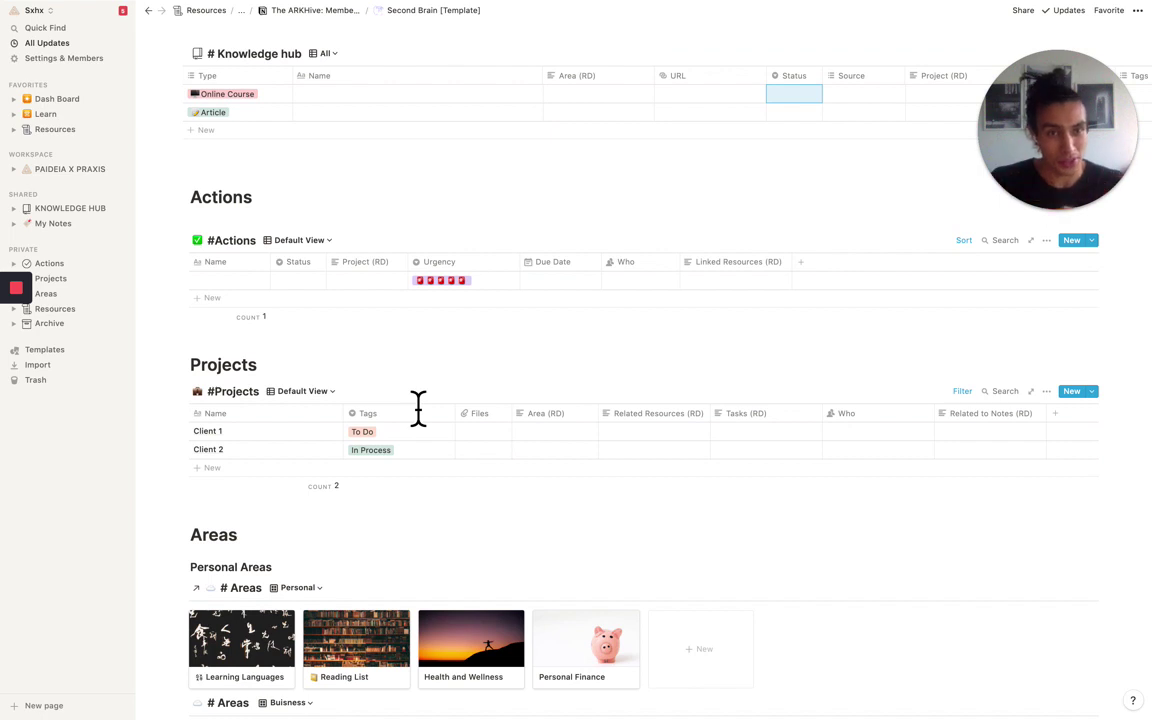
scroll(418, 408, "down", 2)
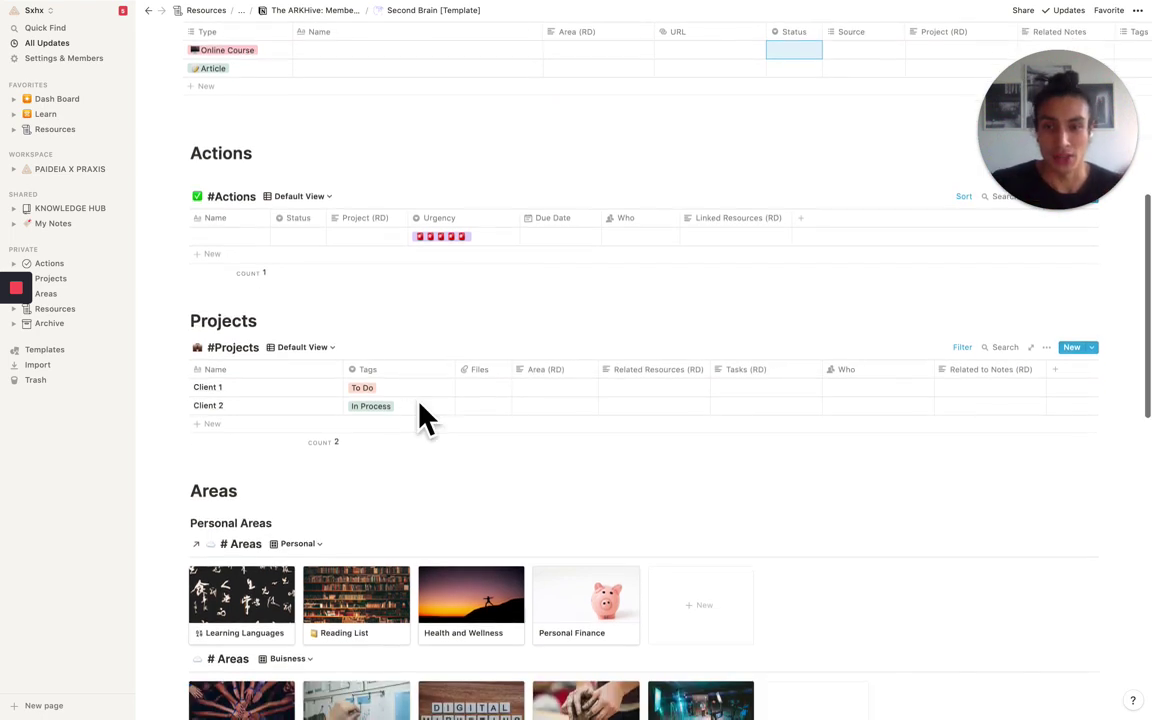
left_click(297, 349)
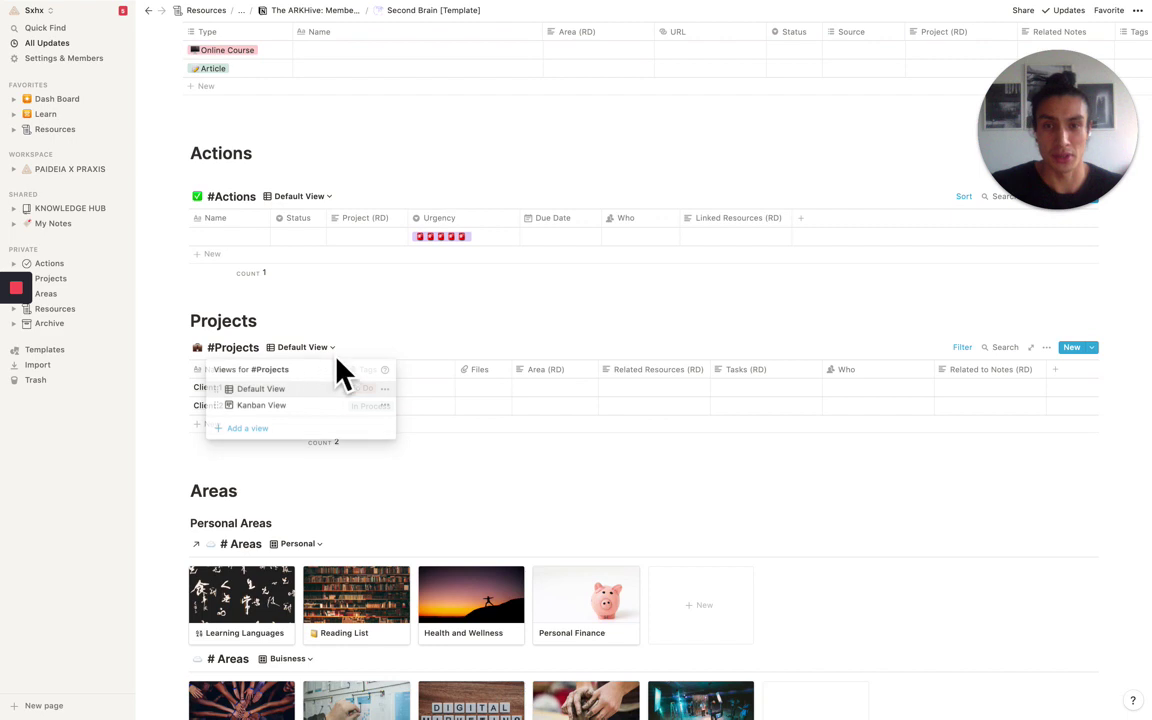
left_click(304, 410)
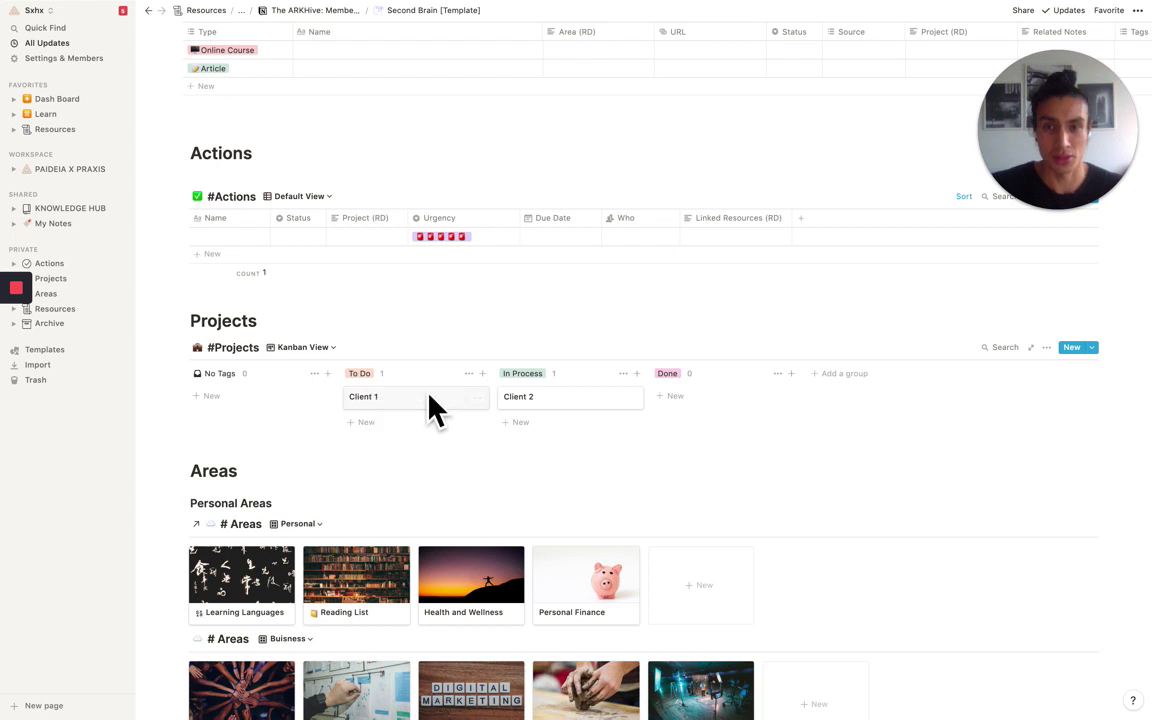
left_click(298, 350)
left_click(300, 388)
Scroll down through the rest of the page's sections and back up
scroll(447, 465, "down", 5)
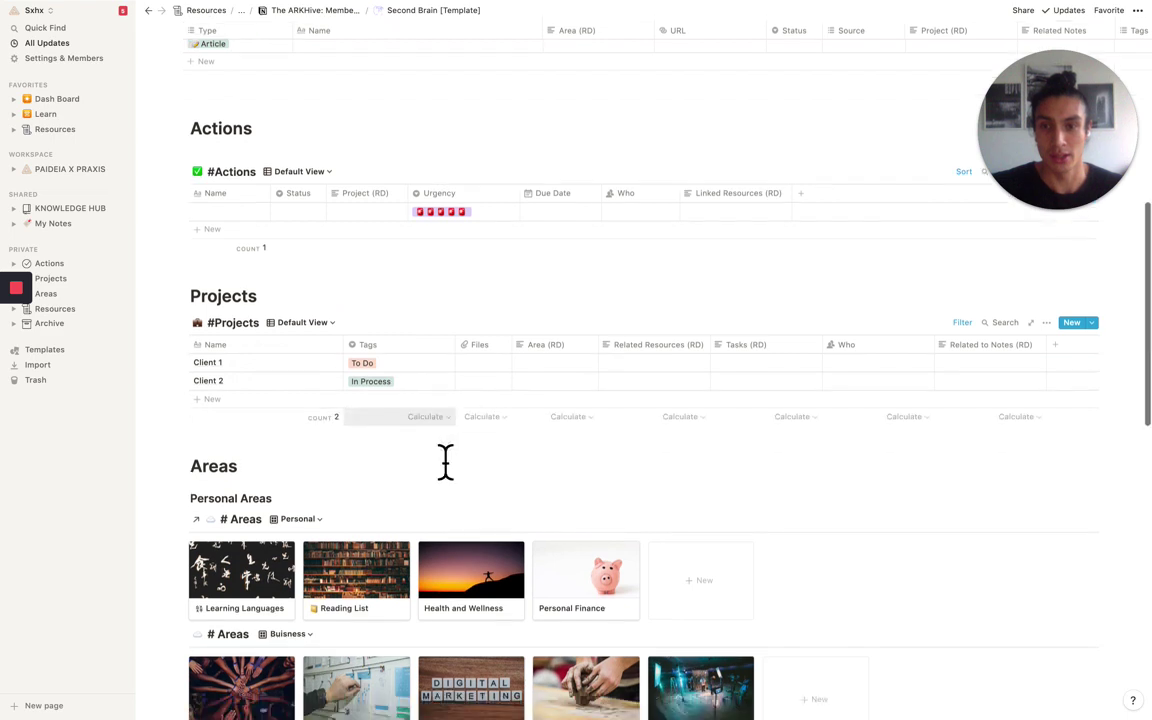
scroll(445, 462, "down", 1)
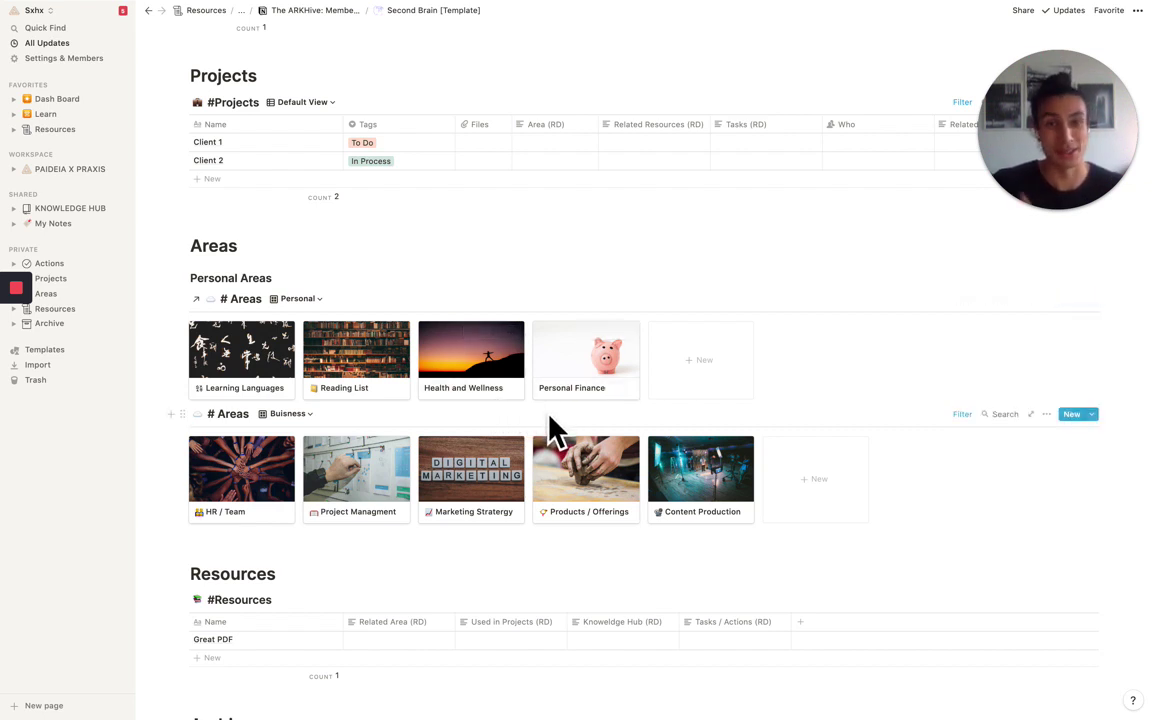
scroll(557, 430, "down", 3)
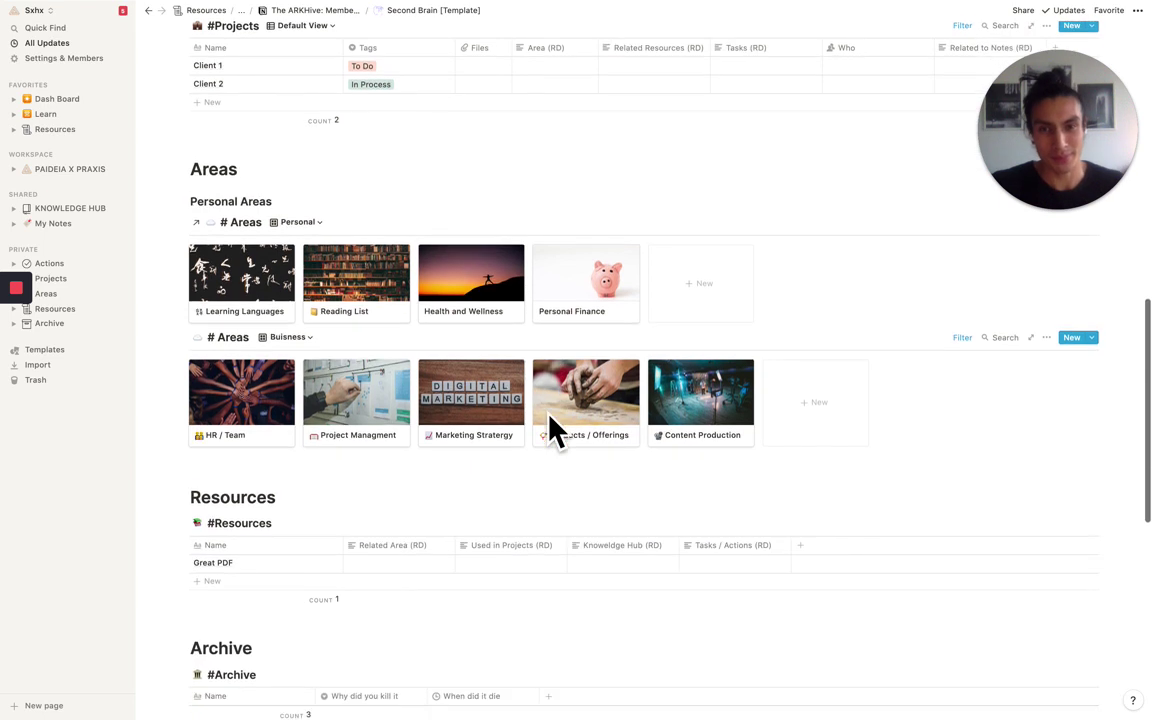
scroll(557, 428, "down", 5)
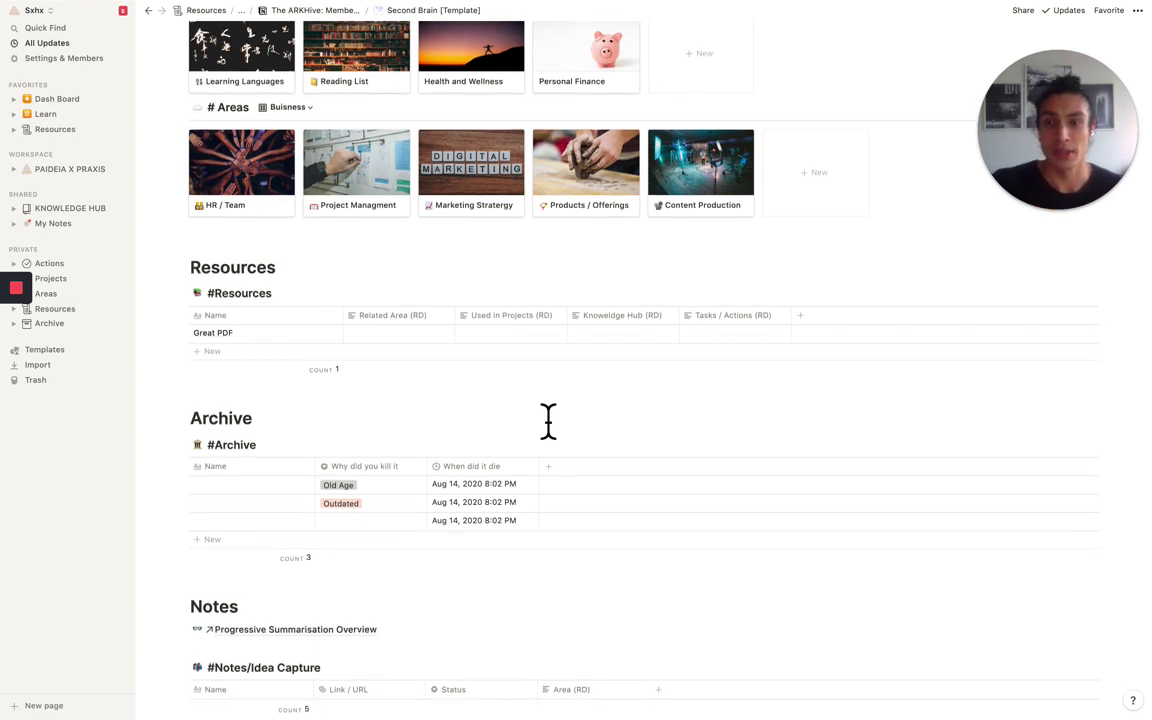
scroll(548, 420, "down", 1)
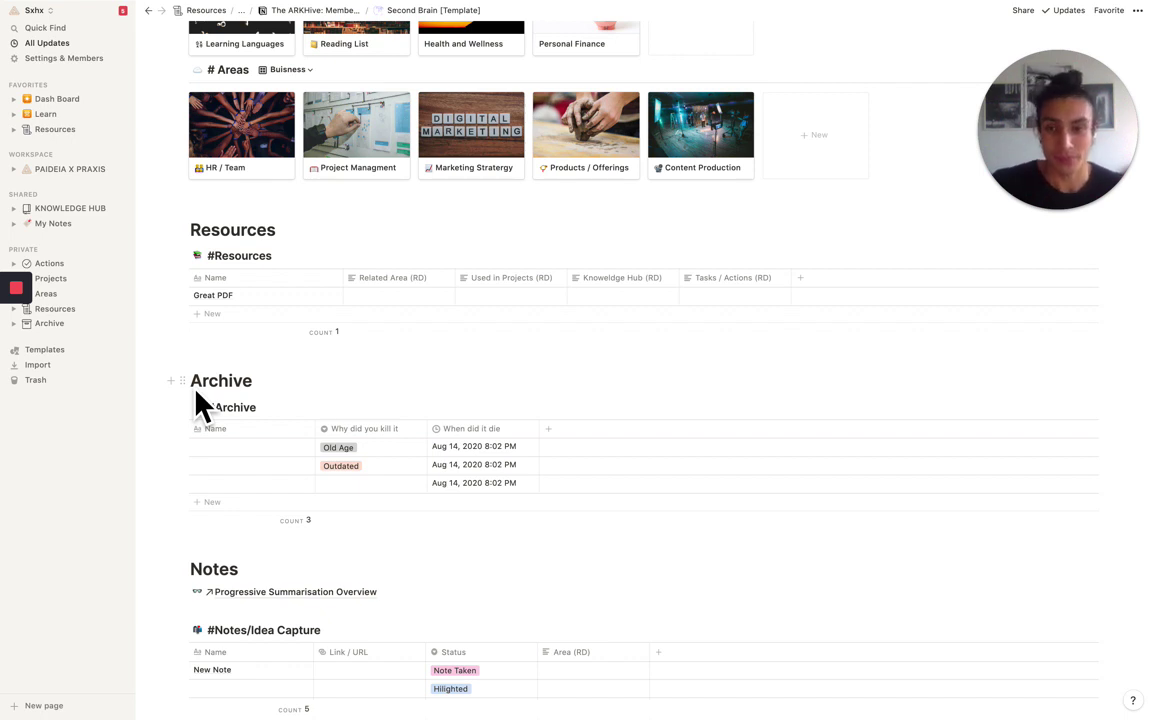
scroll(198, 400, "down", 3)
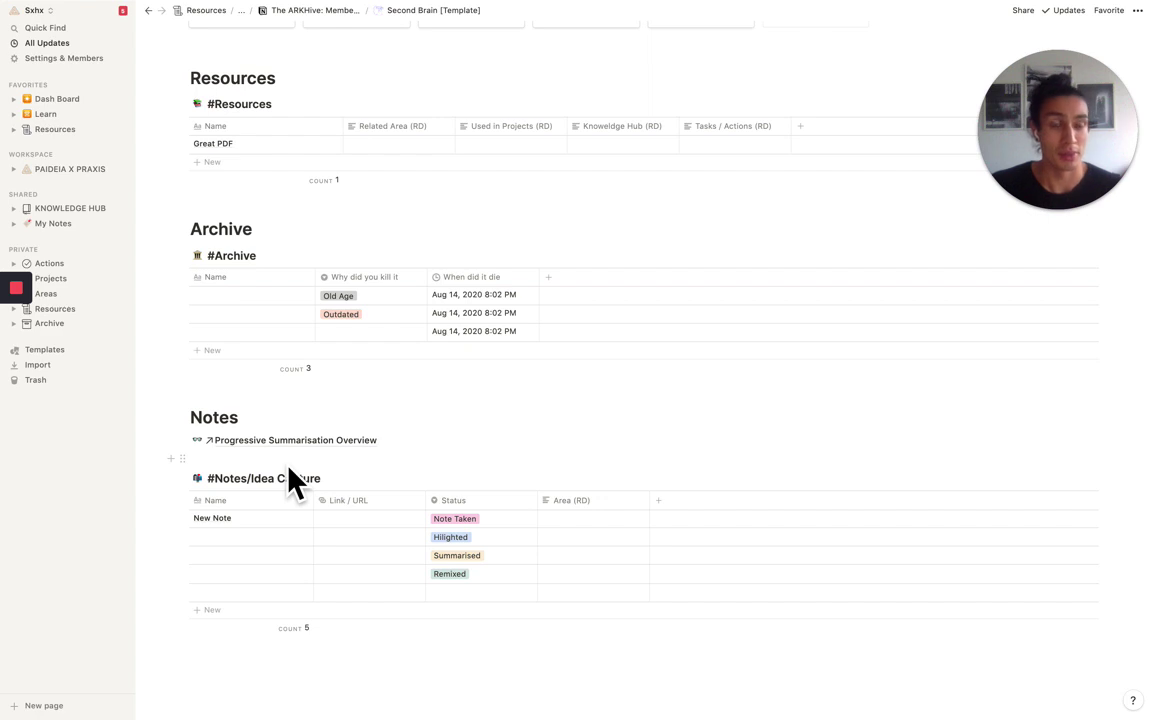
scroll(290, 480, "up", 3)
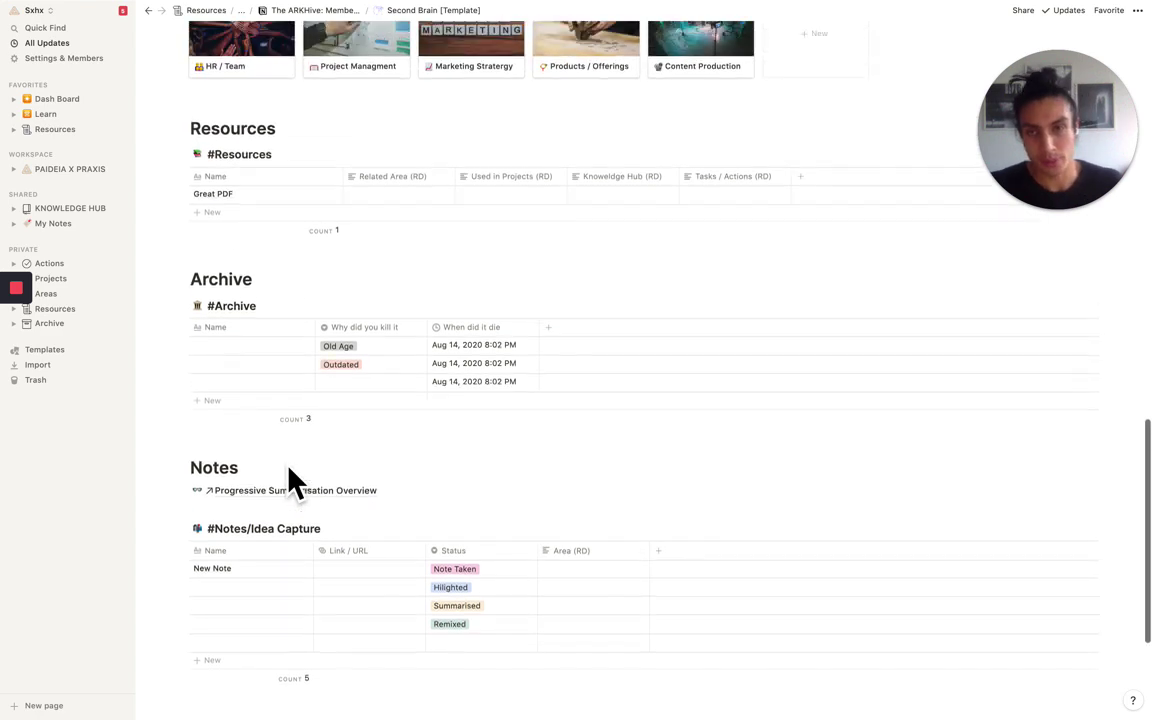
scroll(305, 490, "up", 5)
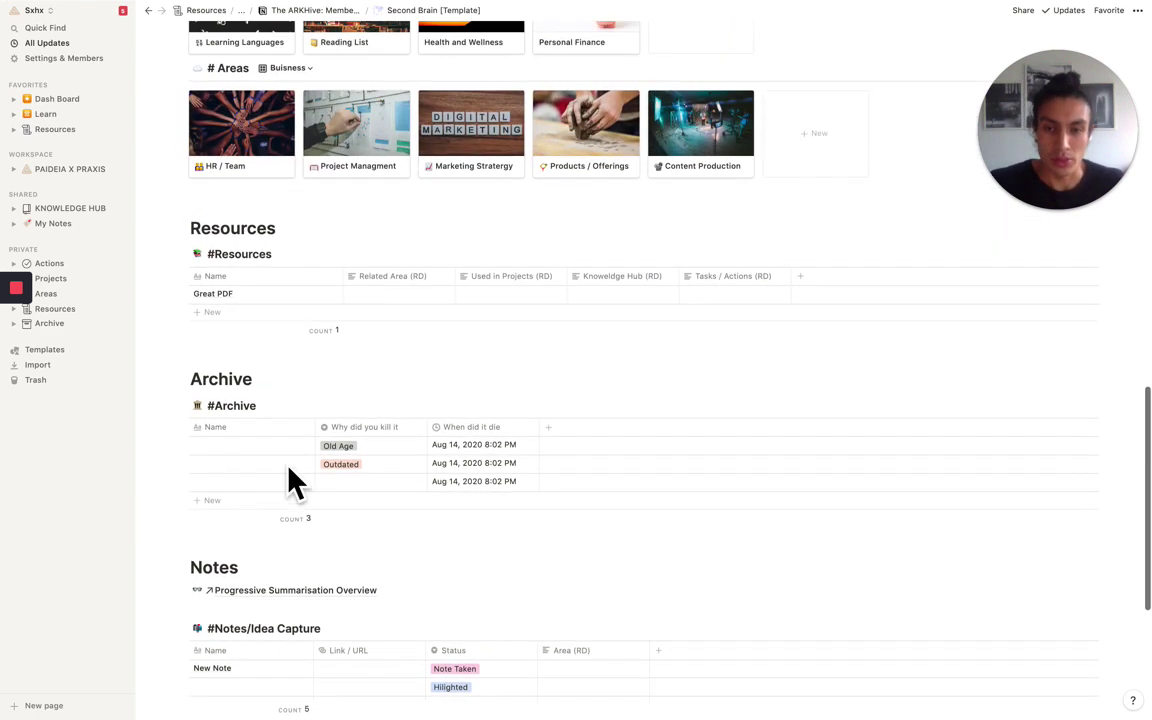
scroll(305, 490, "down", 8)
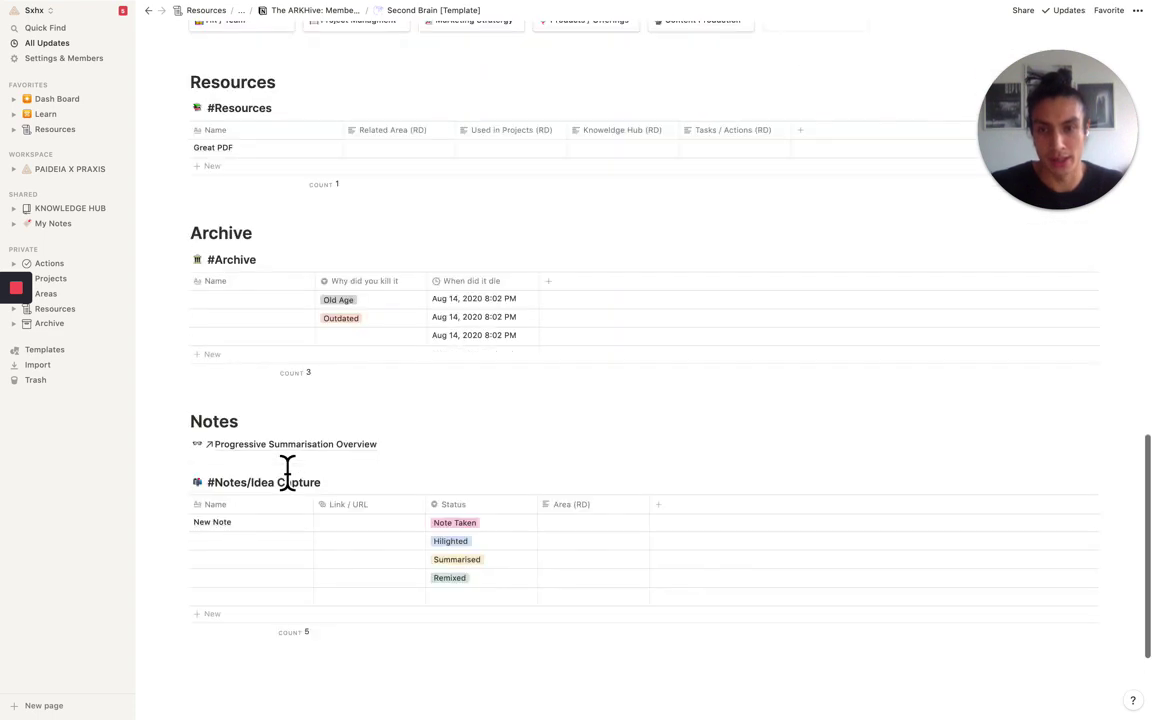
scroll(295, 476, "up", 18)
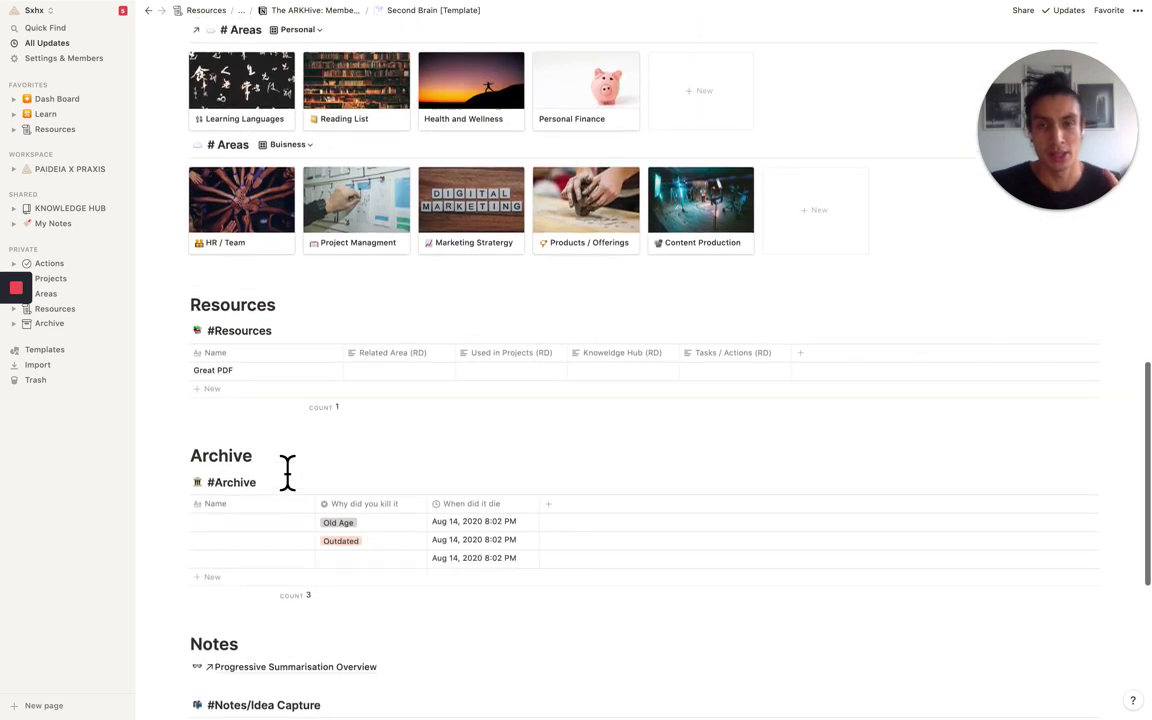
scroll(287, 472, "up", 10)
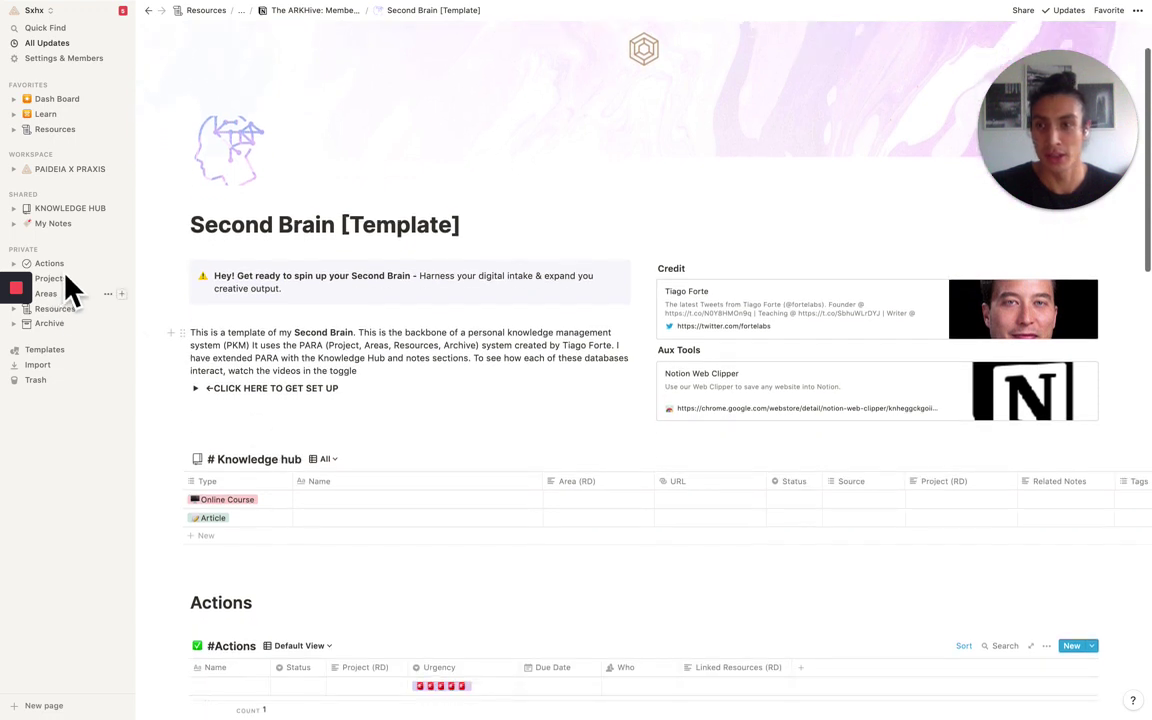
Open the shared KNOWLEDGE HUB page and scroll through its saved links tagged by Areas and Type
left_click(78, 209)
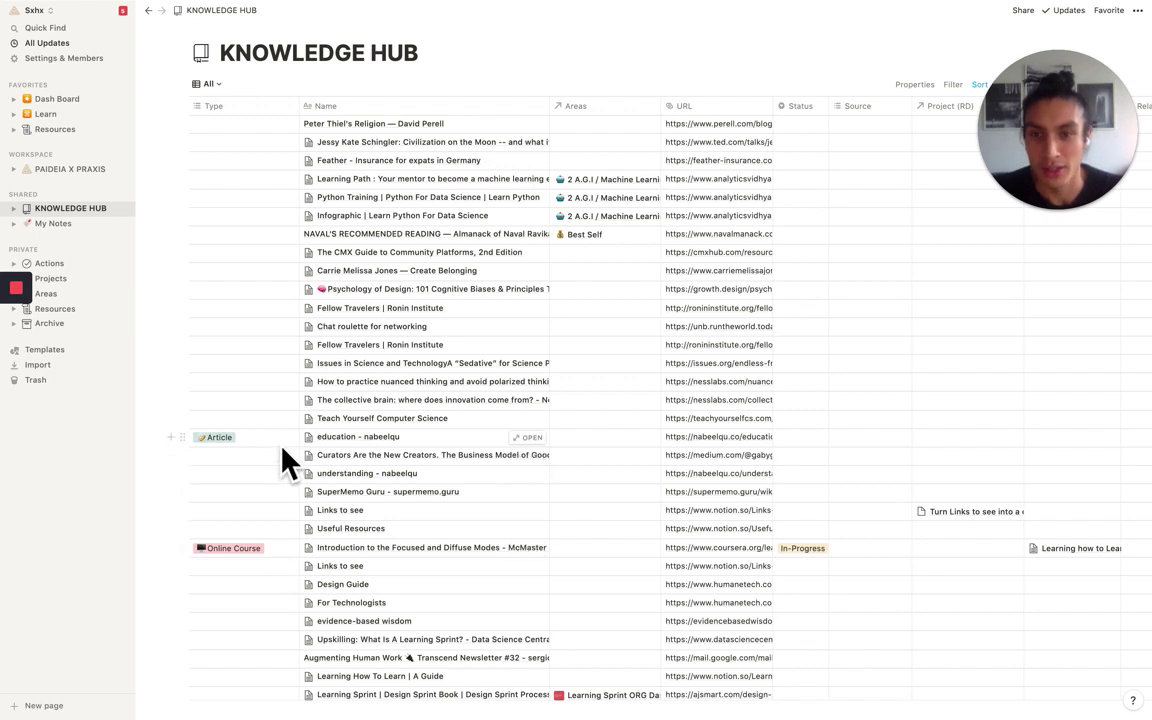
scroll(282, 450, "down", 2)
scroll(282, 460, "down", 2)
scroll(576, 391, "up", 5)
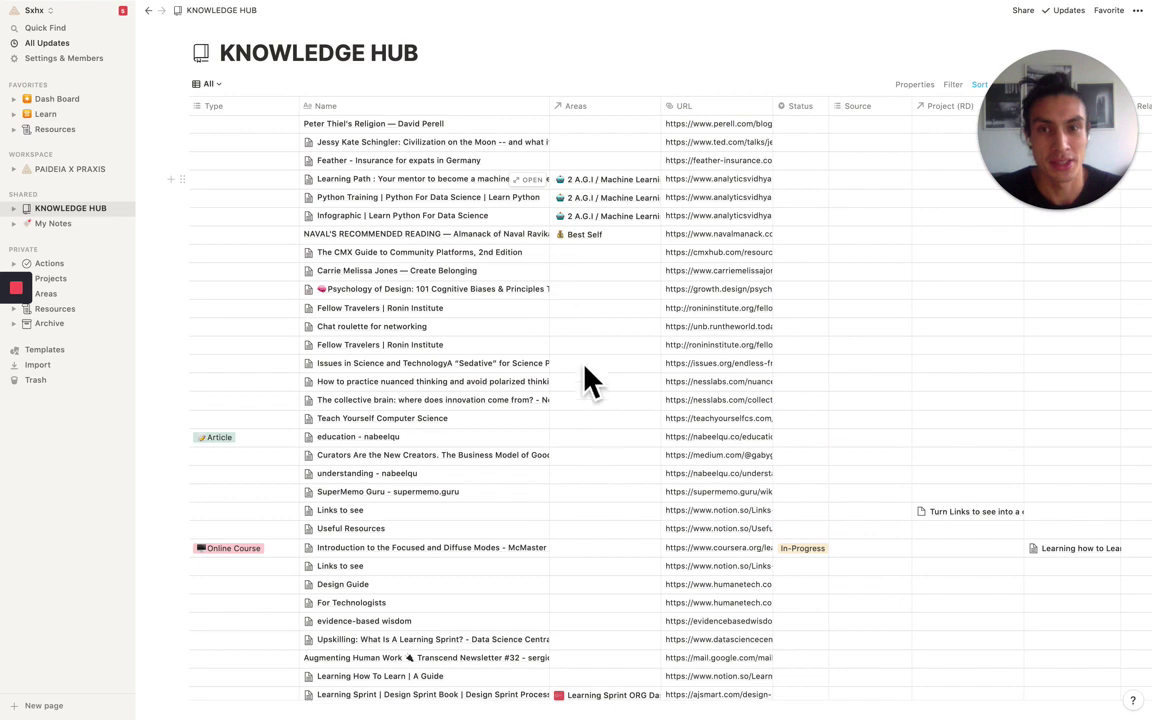
scroll(593, 403, "down", 2)
scroll(593, 396, "down", 3)
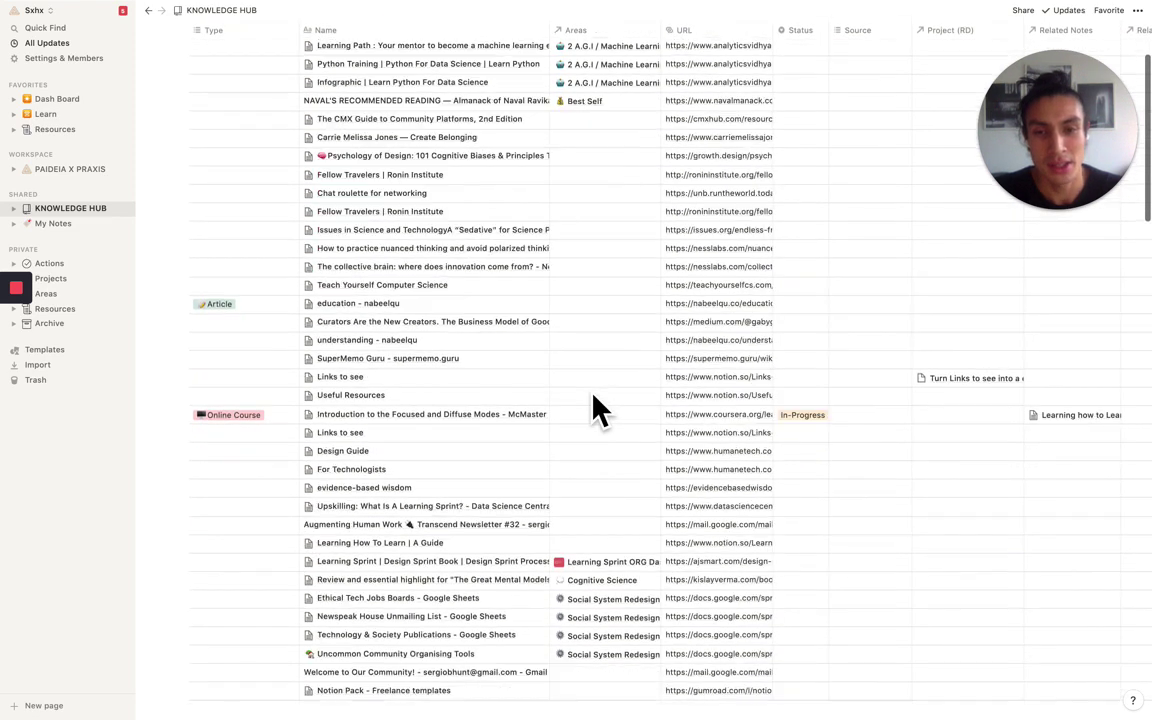
scroll(500, 380, "up", 3)
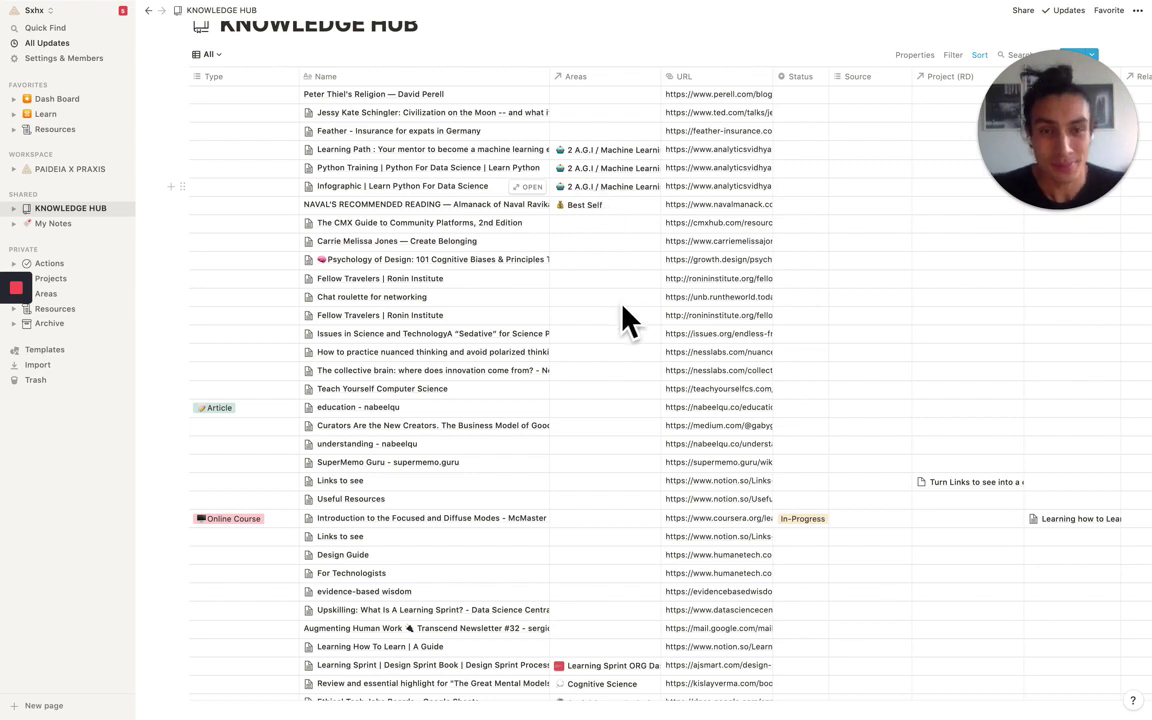
scroll(597, 450, "down", 3)
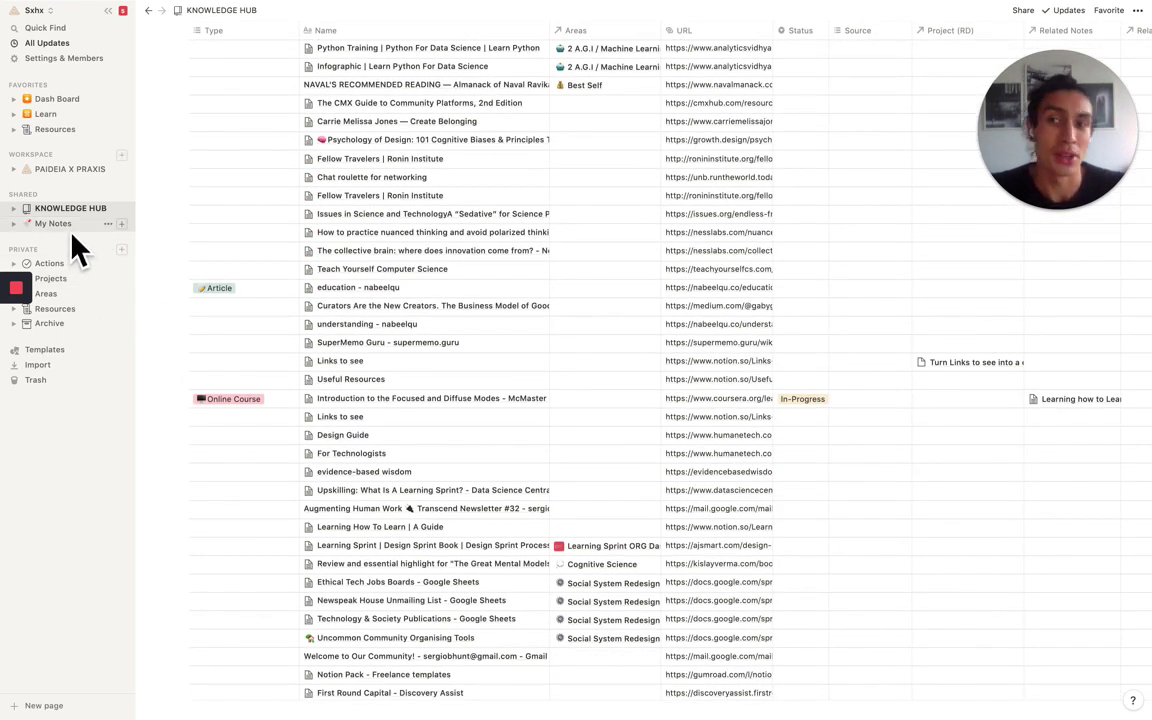
left_click(70, 226)
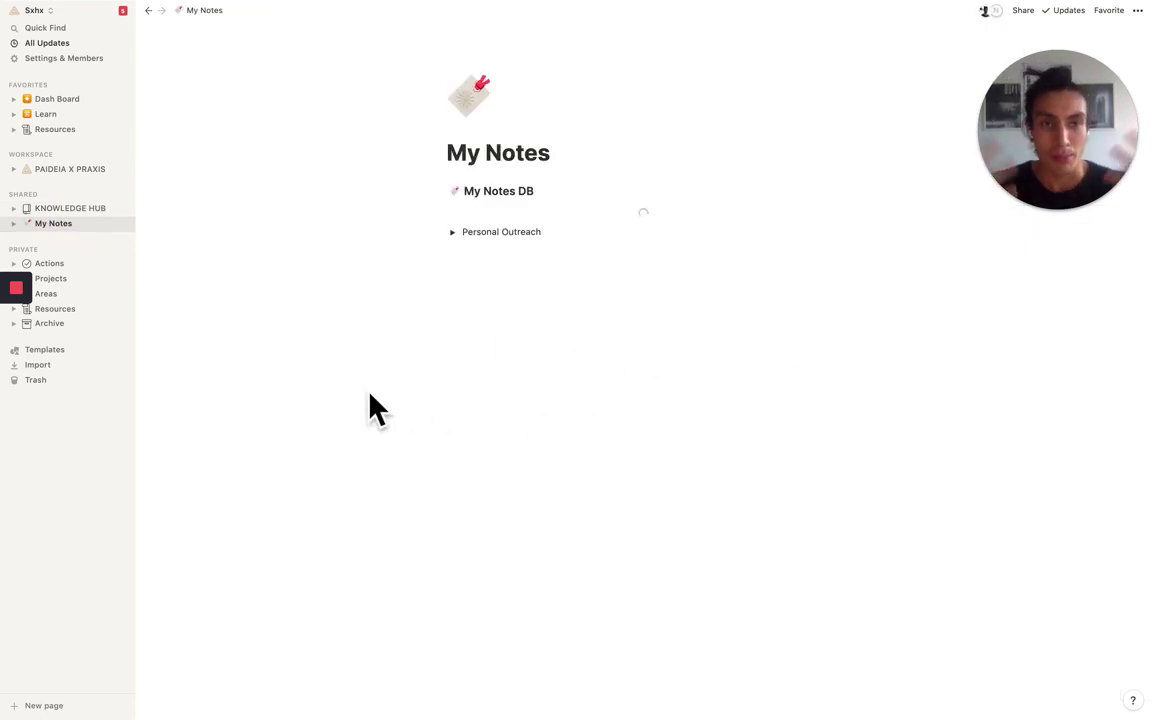
scroll(373, 407, "down", 1)
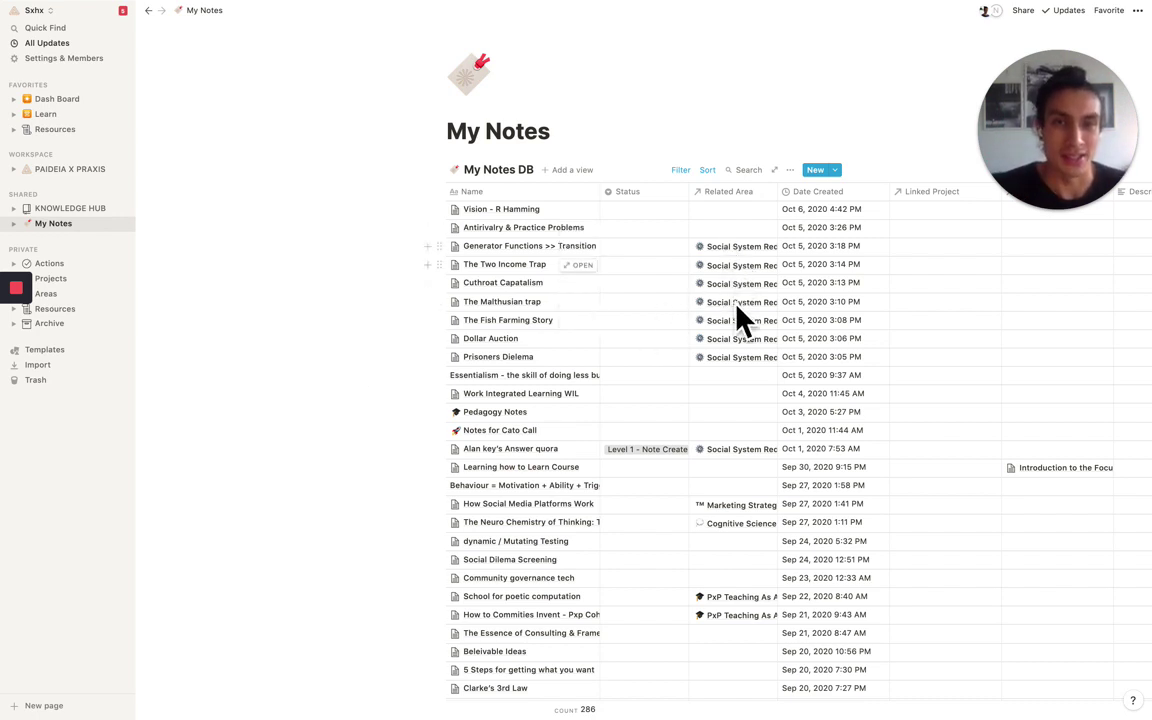
scroll(740, 488, "down", 2)
scroll(740, 488, "down", 10)
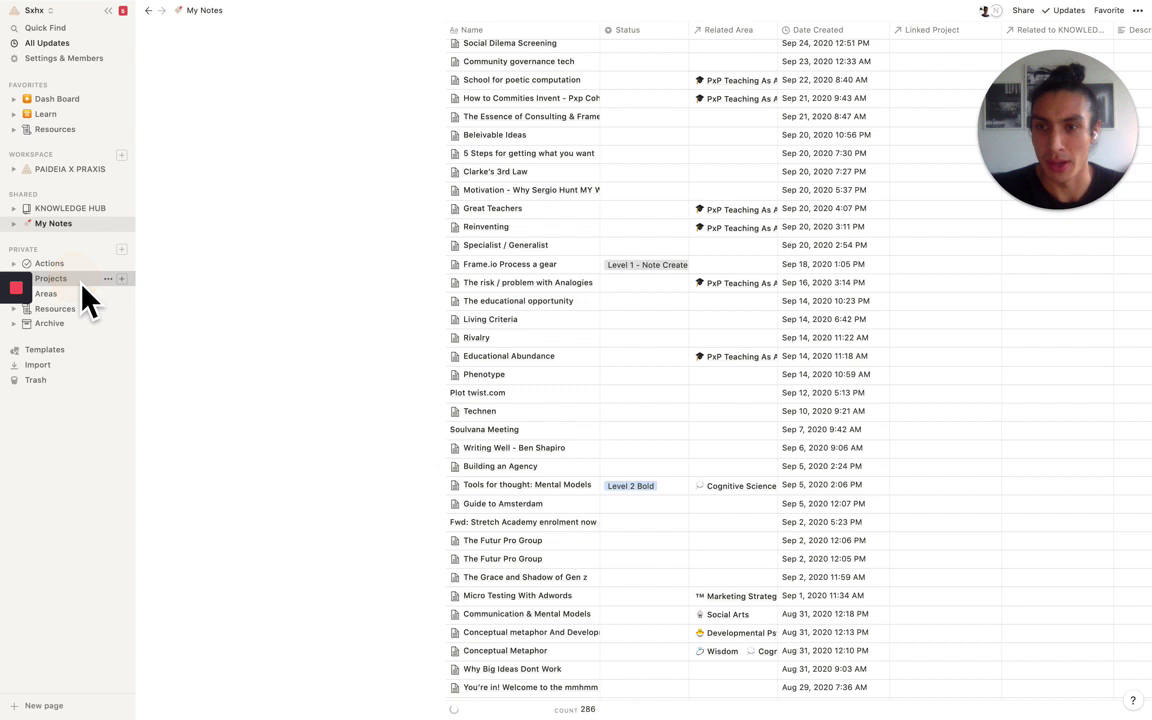
left_click(82, 282)
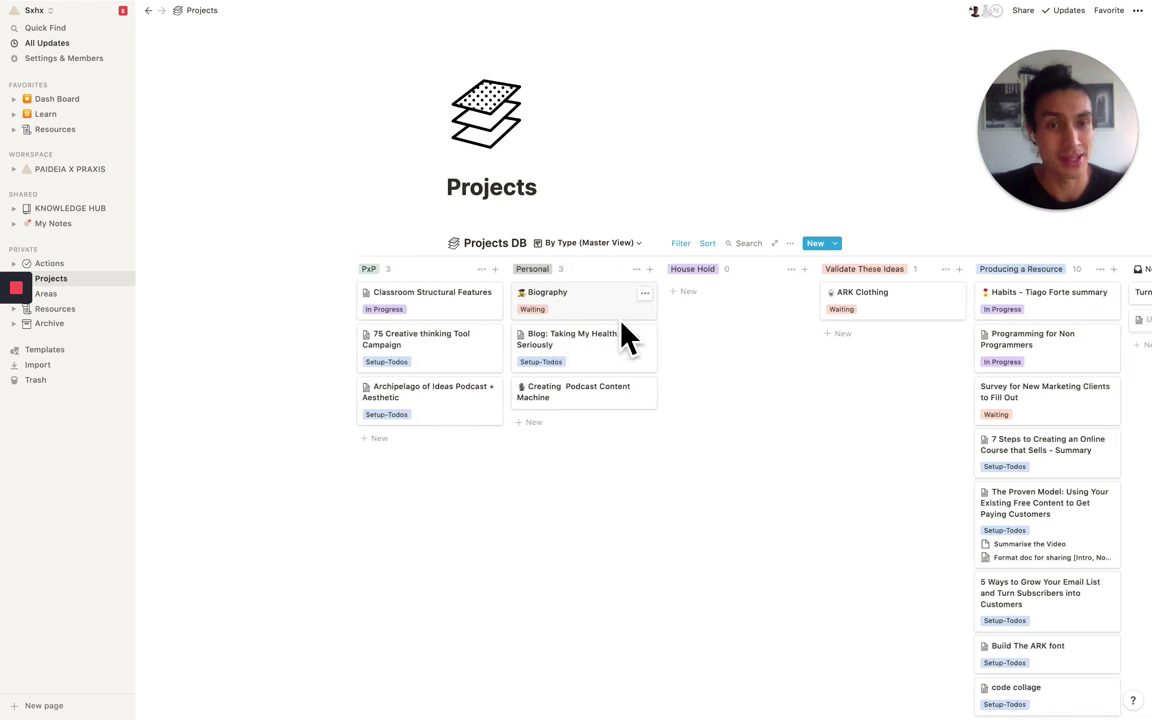
Scroll the Projects DB board right across all type groups, from Producing a Resource to Launch Pad, and back
scroll(621, 332, "right", 5)
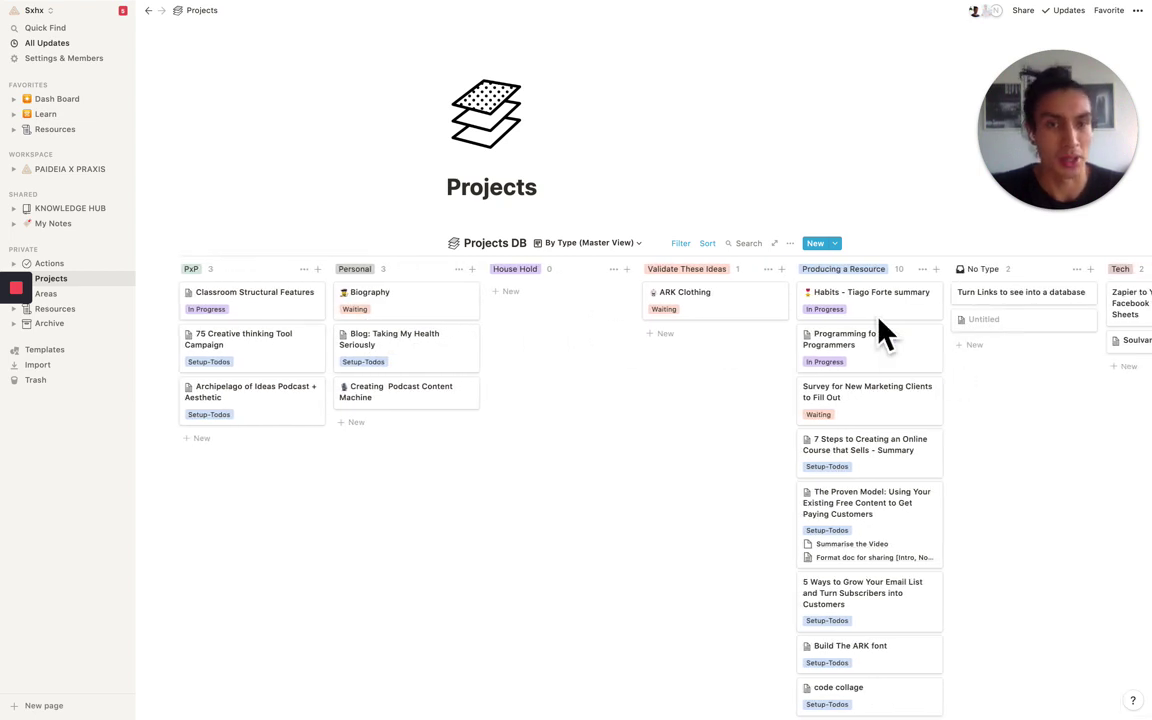
scroll(828, 386, "right", 8)
scroll(900, 375, "right", 2)
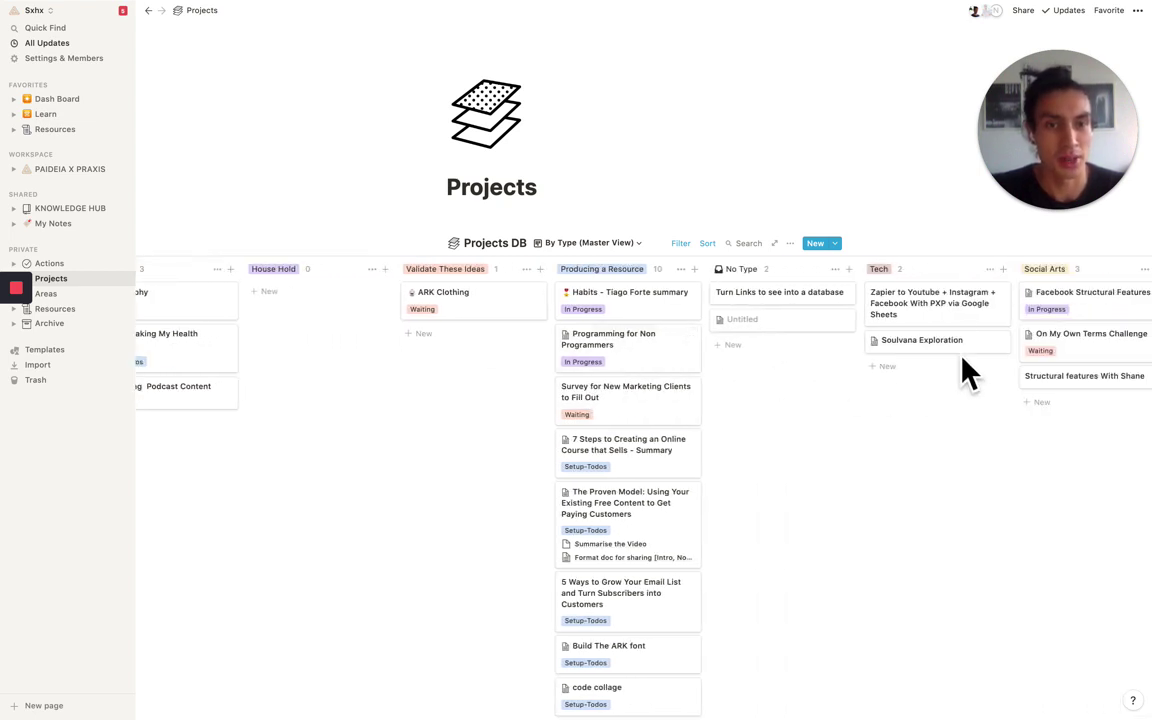
scroll(946, 338, "right", 3)
scroll(946, 338, "right", 9)
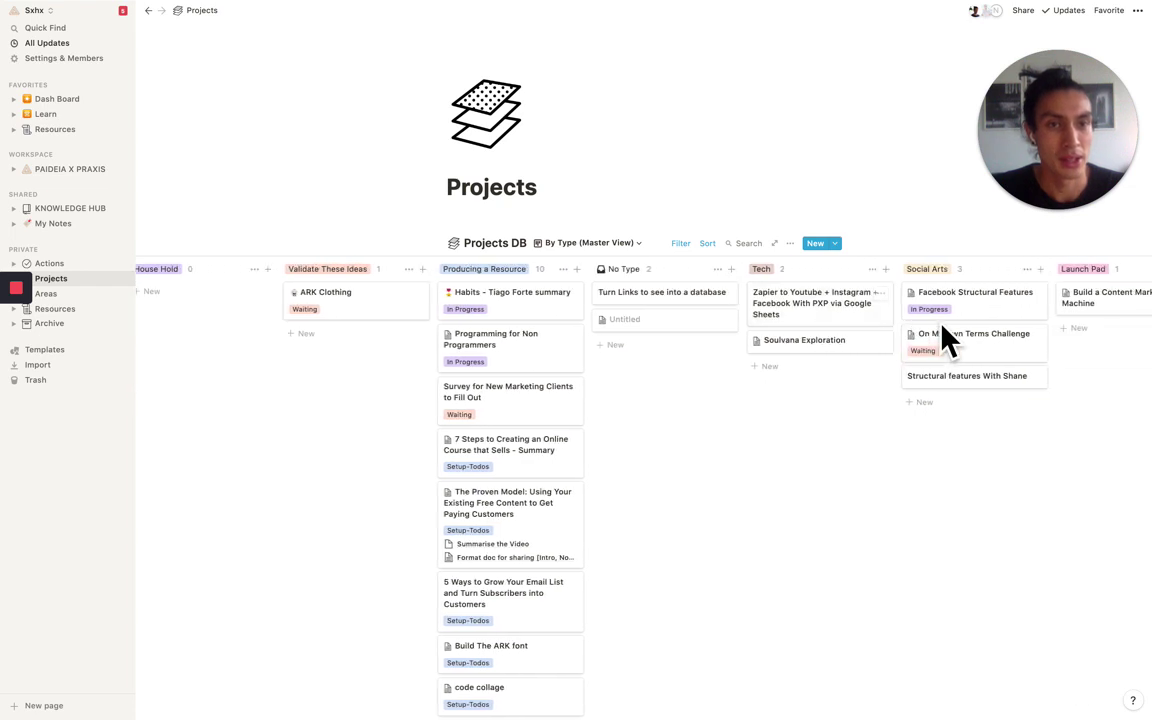
scroll(941, 331, "left", 18)
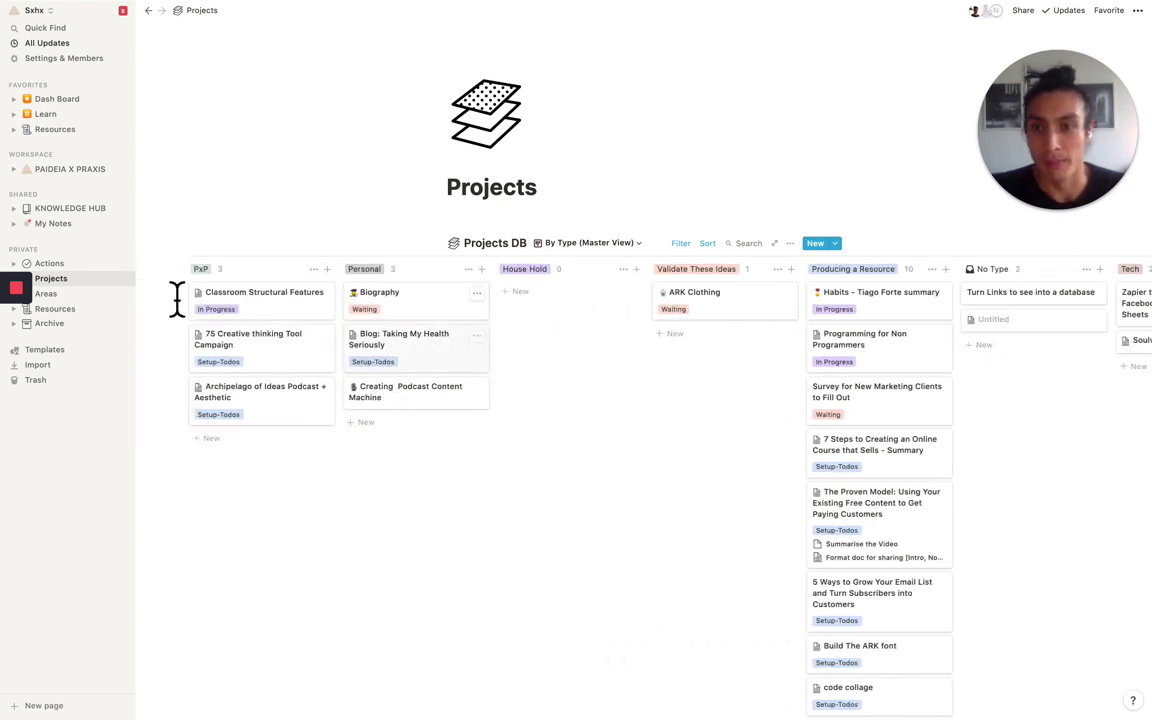
Open the Areas page and look over its Areas DB gallery
left_click(71, 298)
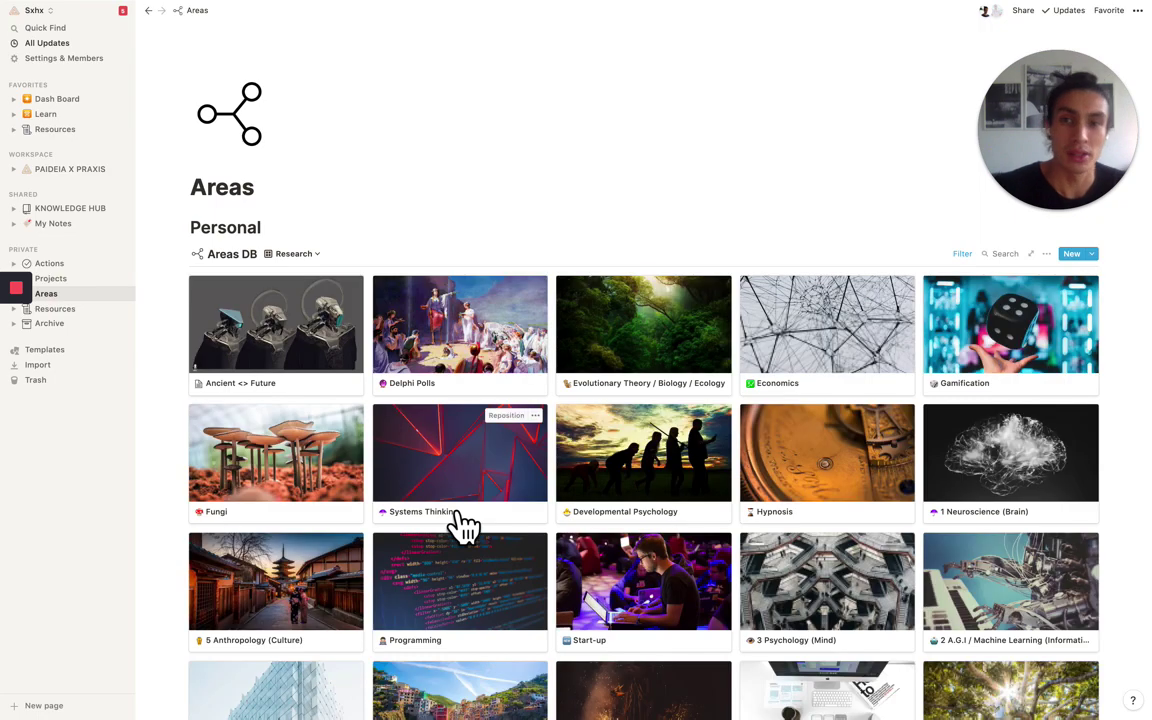
scroll(463, 525, "down", 1)
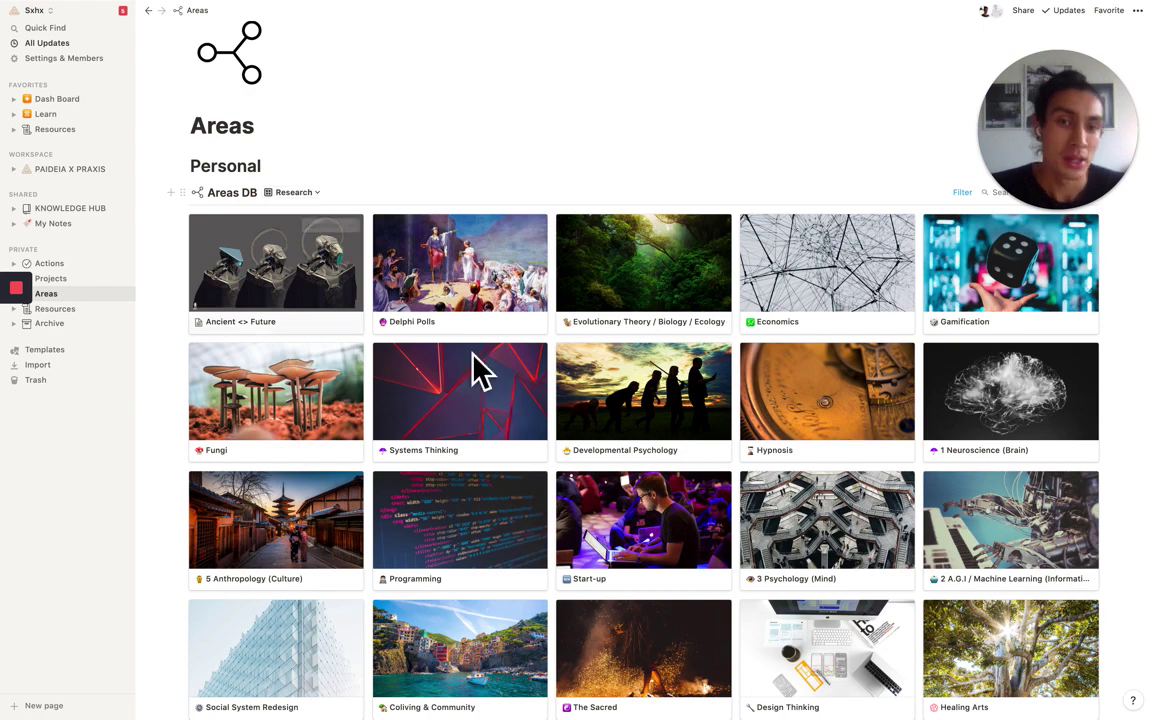
scroll(470, 360, "down", 5)
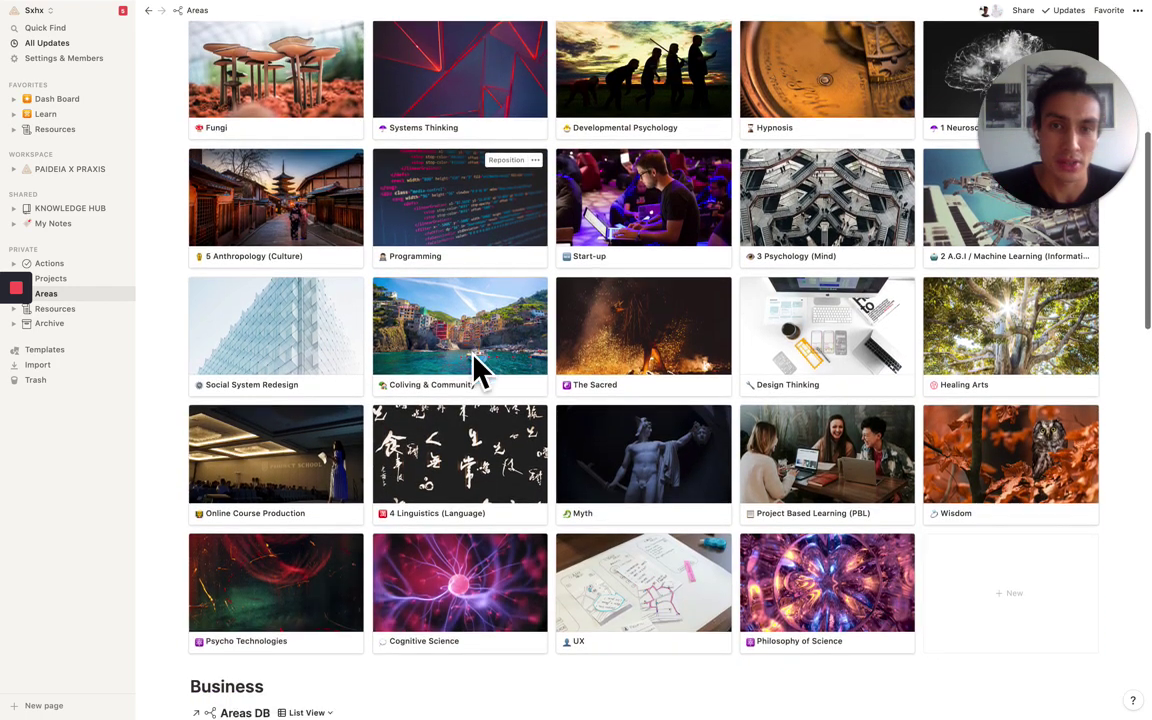
scroll(360, 198, "up", 6)
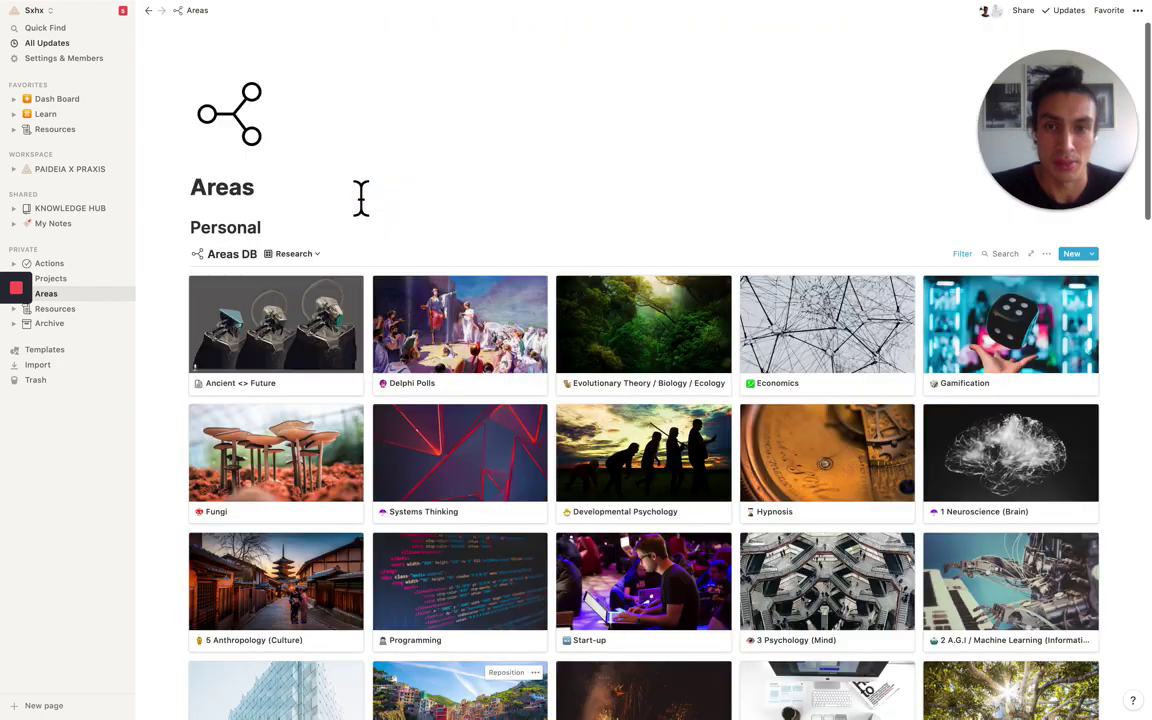
Switch the Areas DB gallery to the Business view, then to the Personal view
left_click(300, 257)
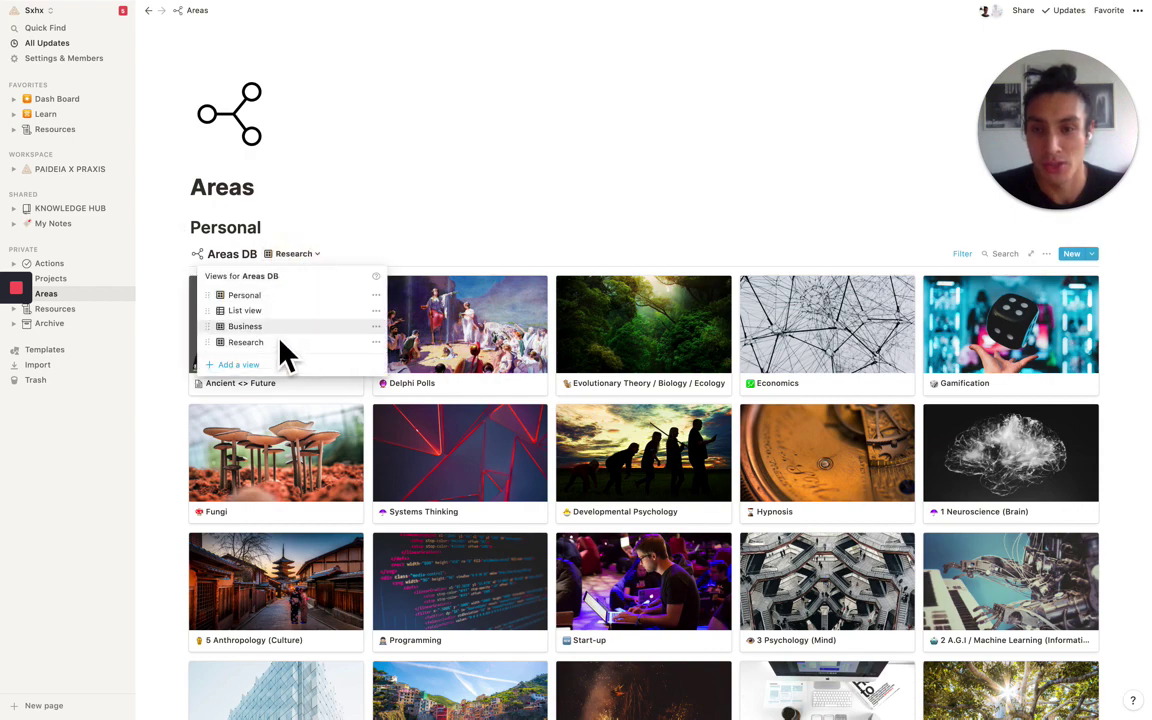
left_click(285, 328)
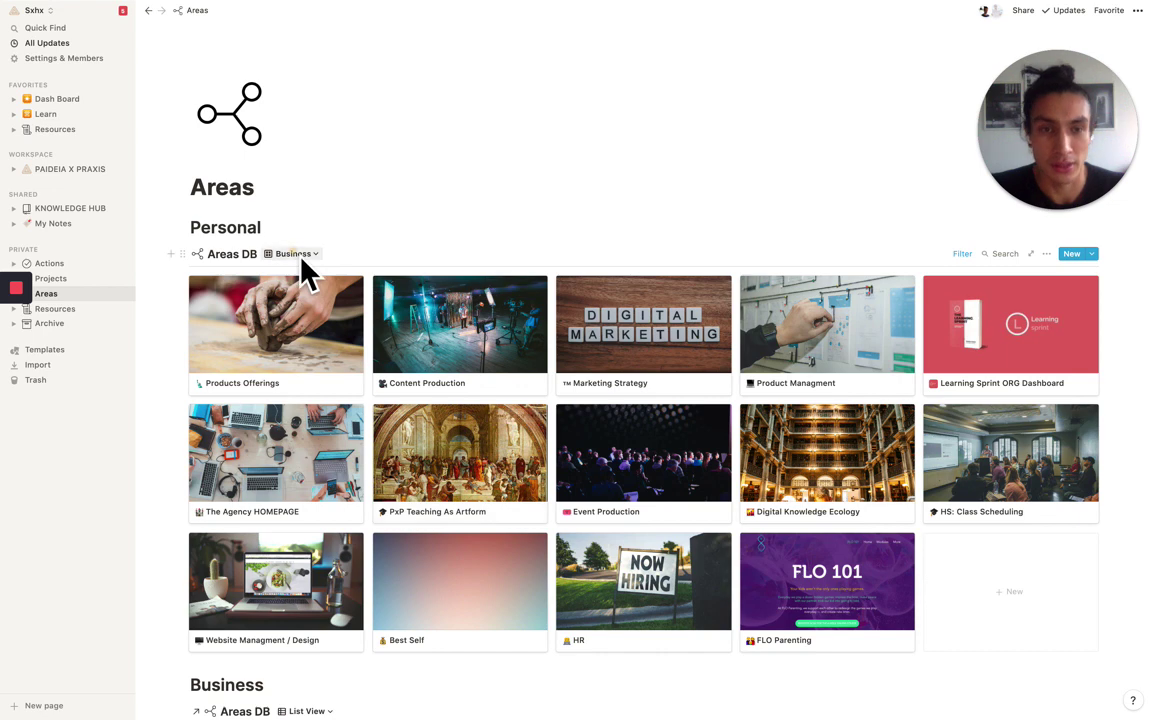
left_click(301, 256)
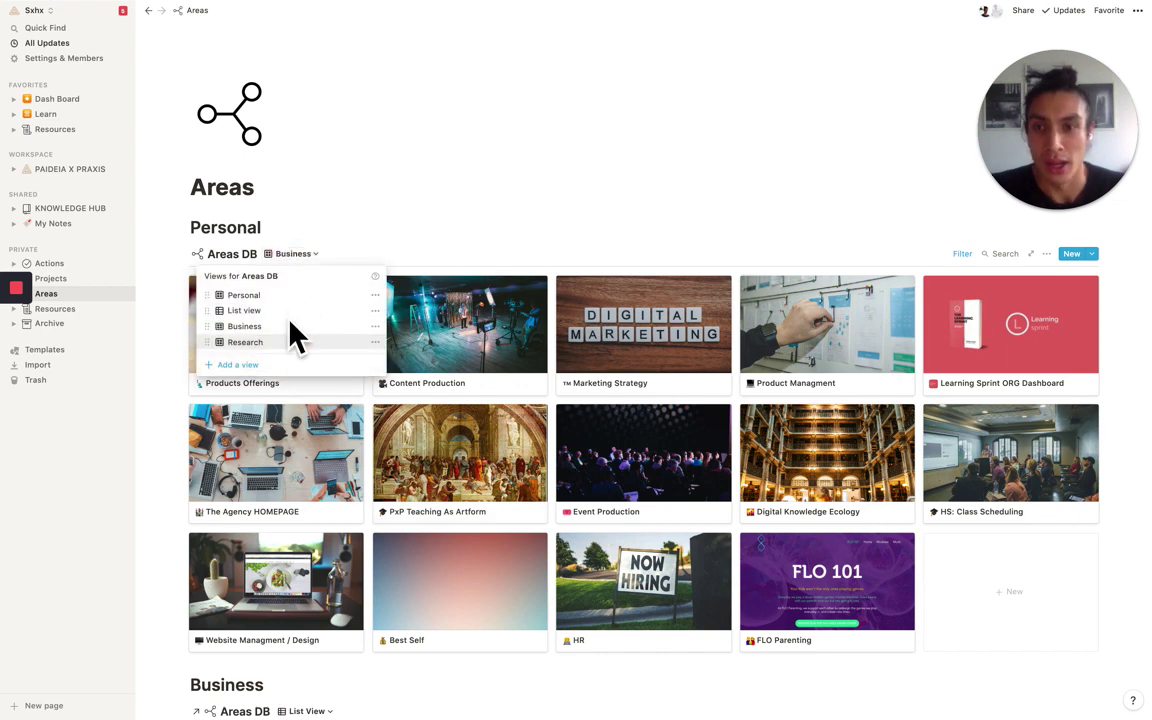
left_click(287, 297)
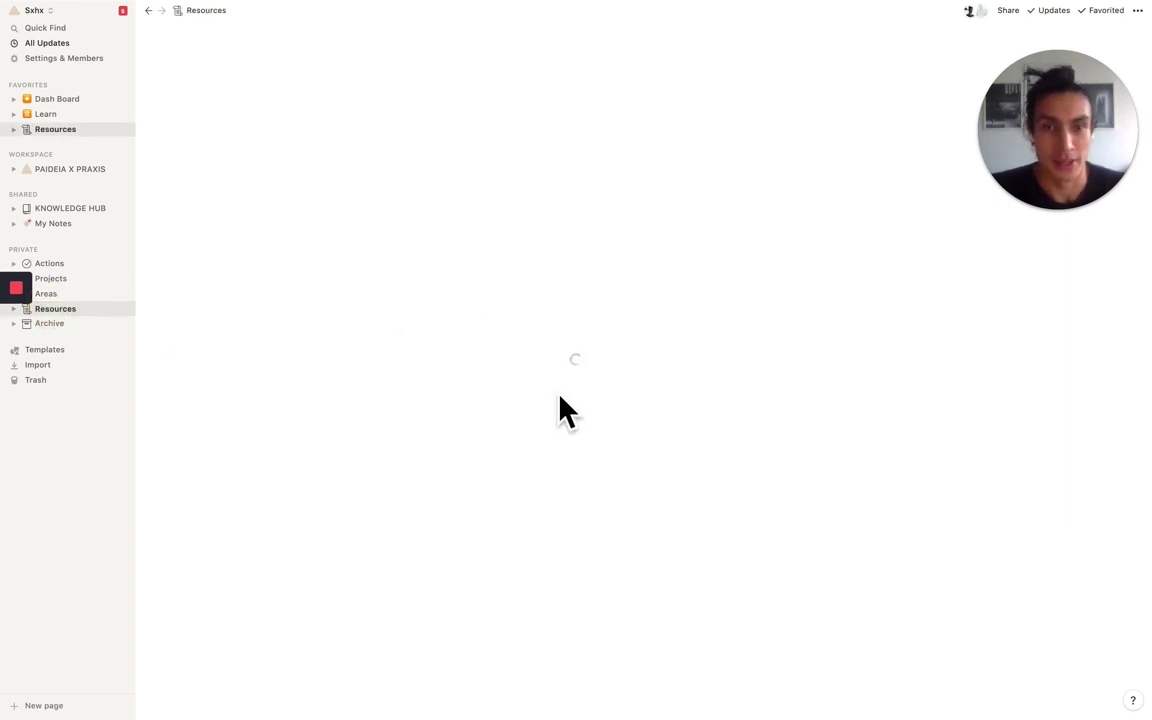
Scroll through the 141-entry Resources DB list grouped by area
scroll(535, 507, "down", 4)
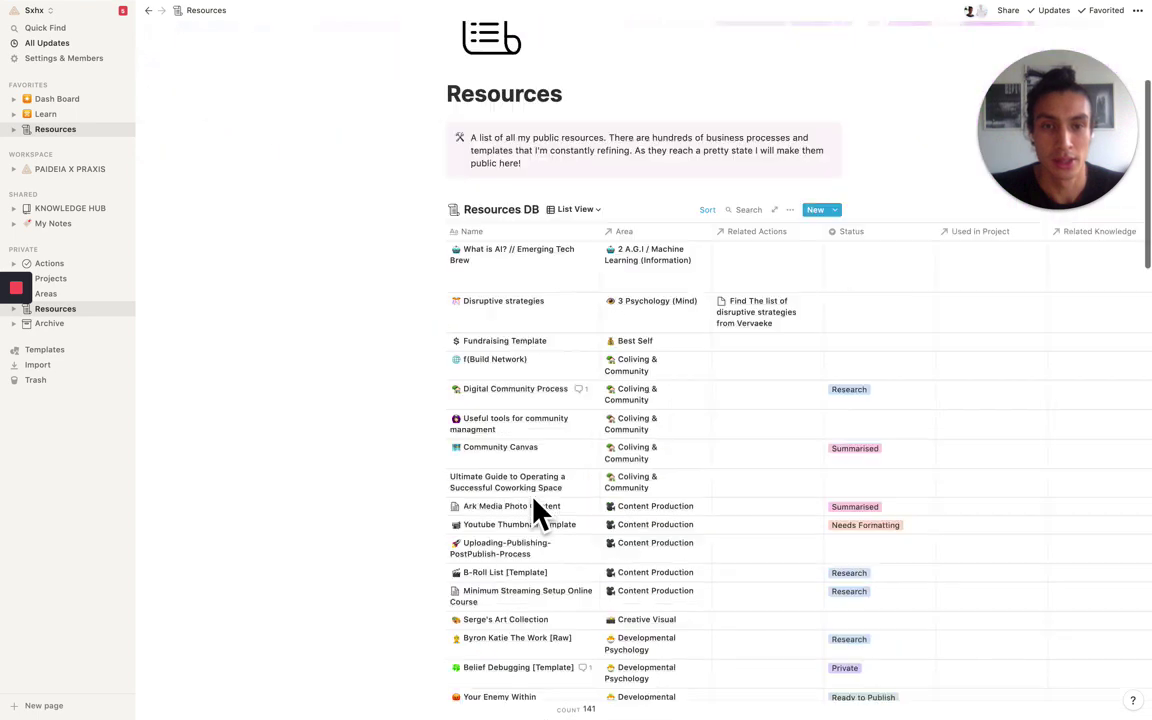
scroll(535, 512, "down", 1)
scroll(496, 239, "down", 3)
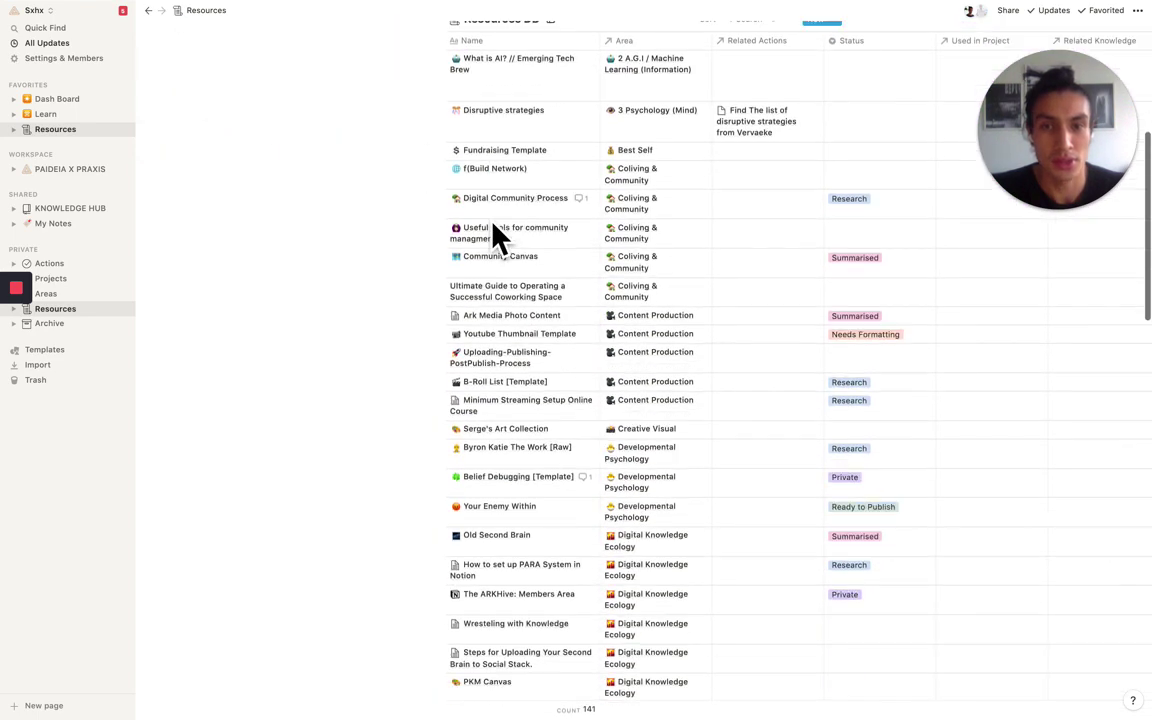
scroll(643, 380, "up", 1)
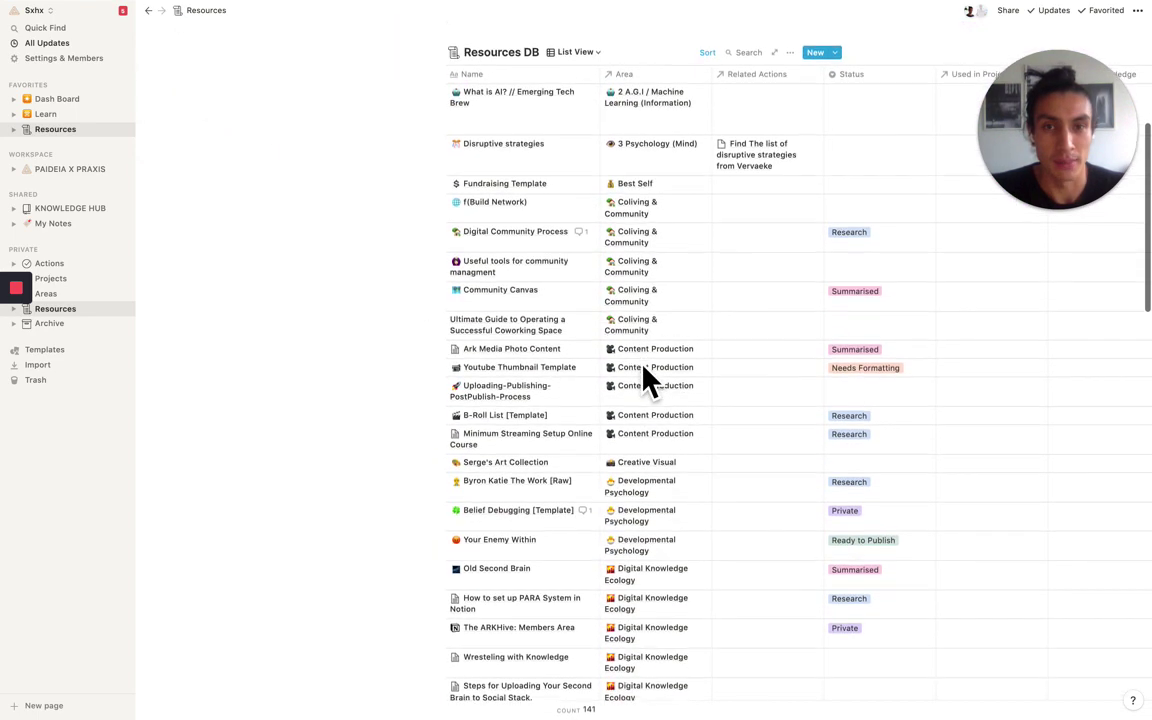
scroll(643, 380, "down", 14)
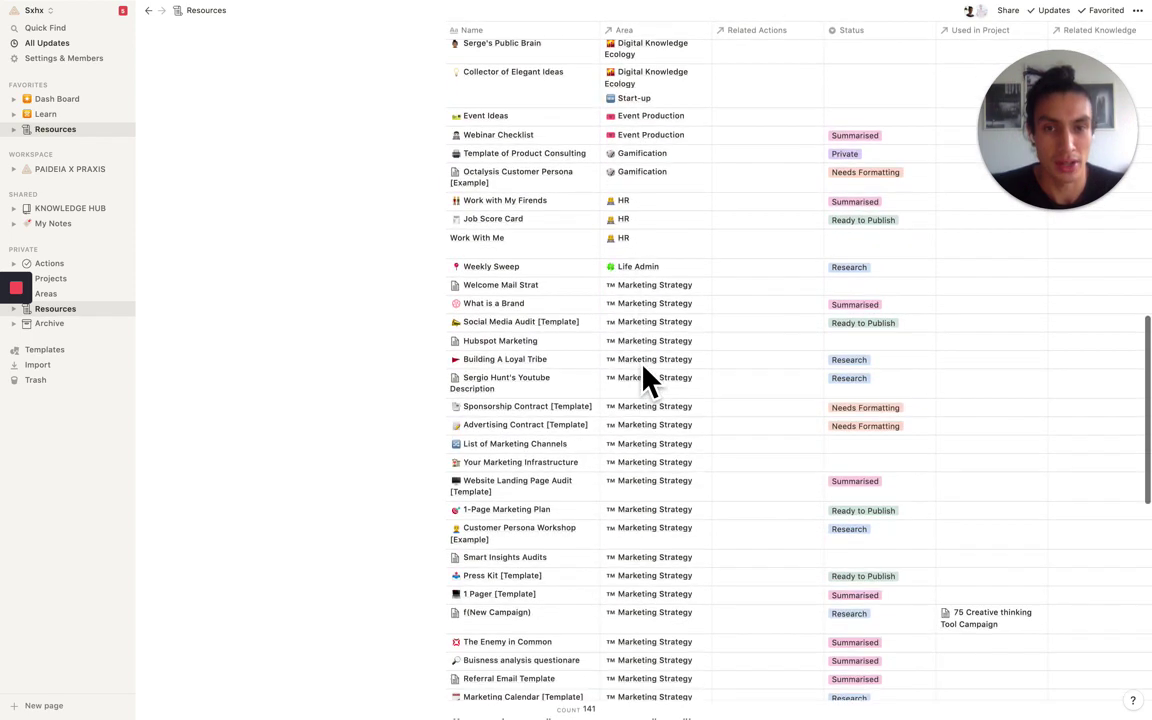
scroll(643, 380, "down", 15)
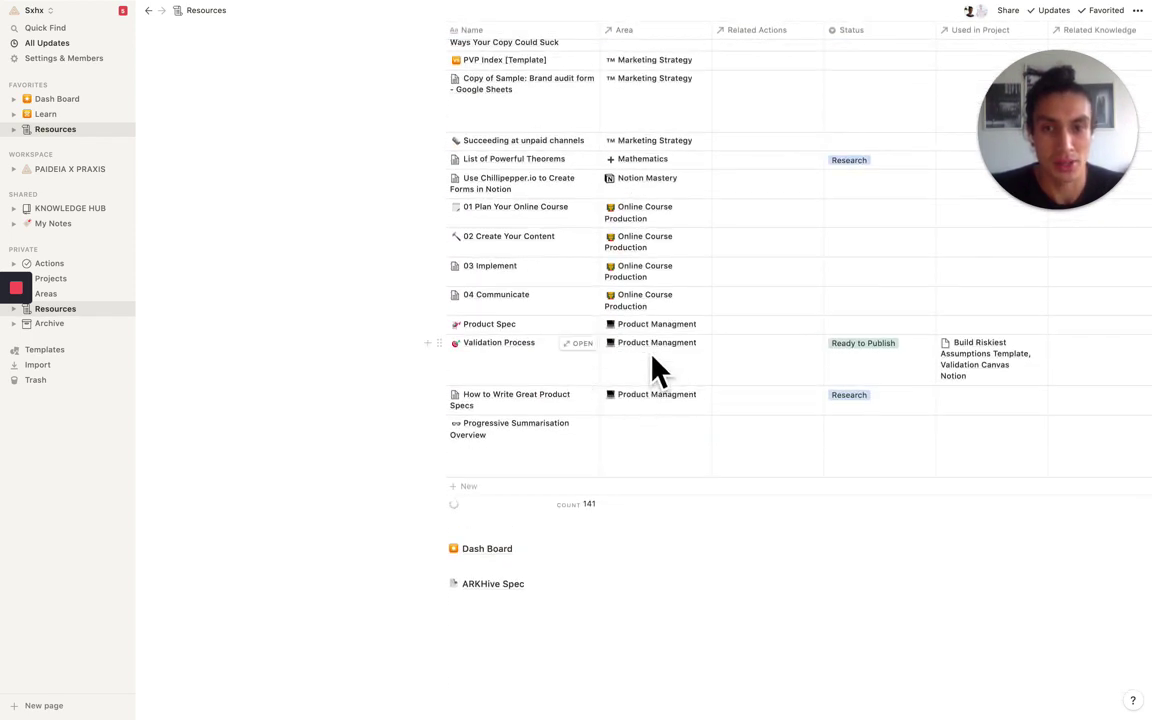
scroll(600, 386, "down", 10)
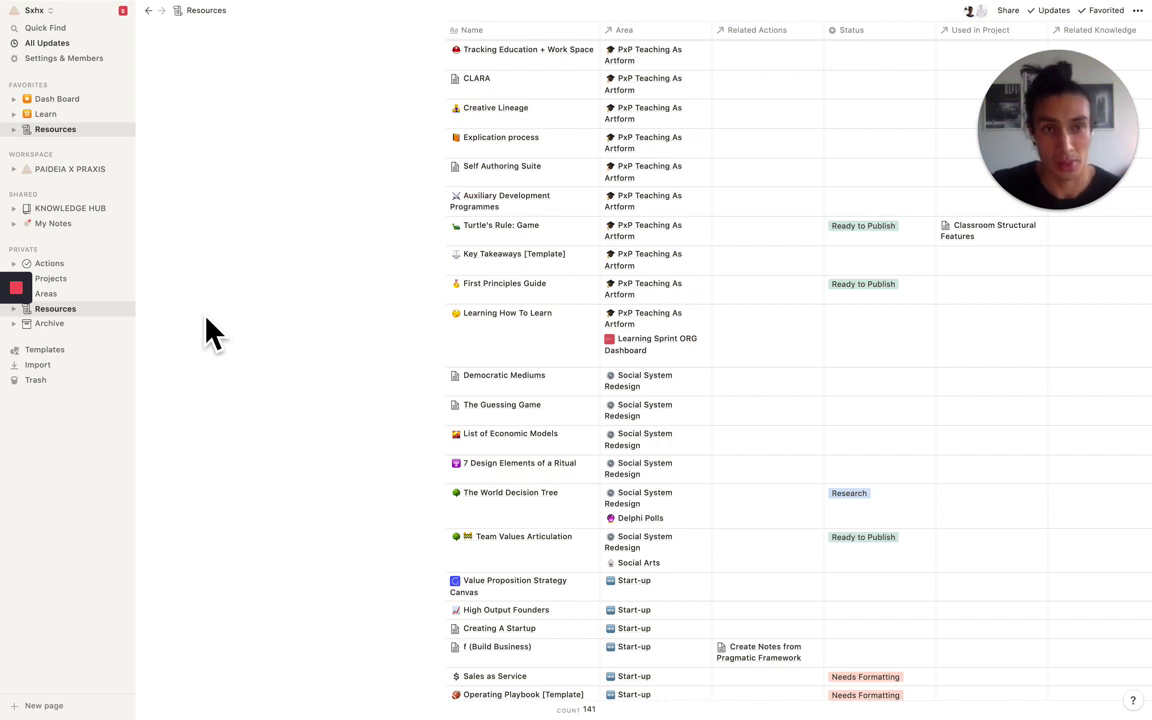
Visit the Archive page's 10 entries, then return to the Projects board
left_click(48, 324)
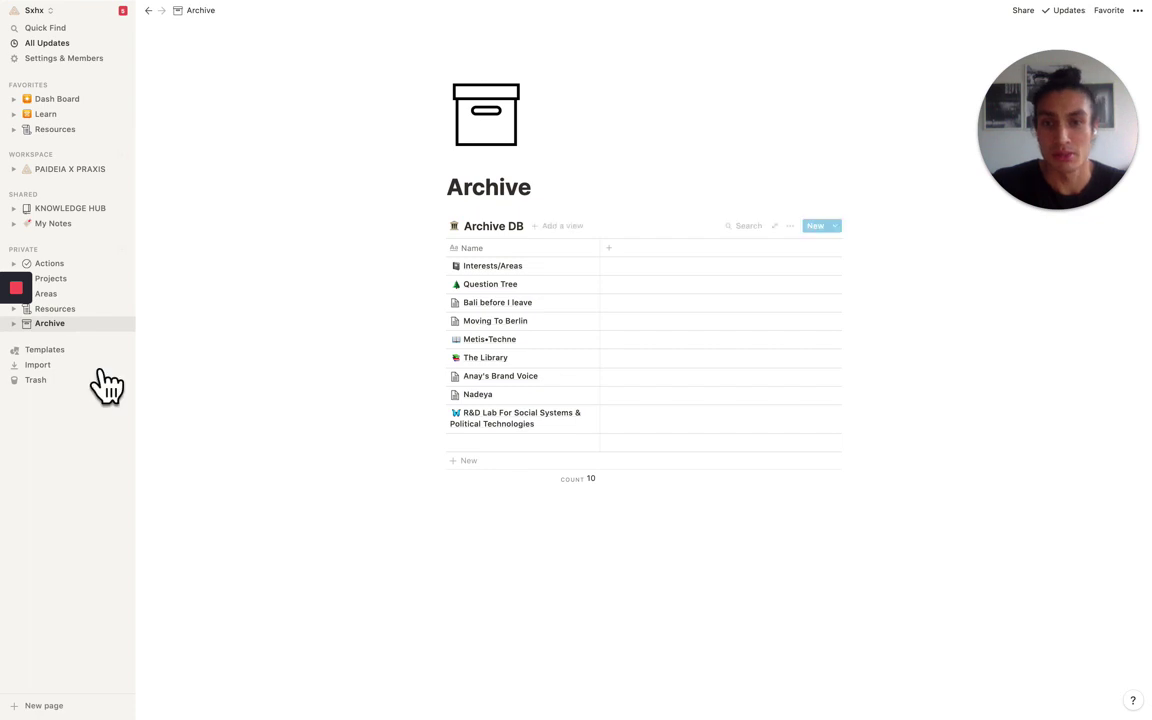
left_click(70, 280)
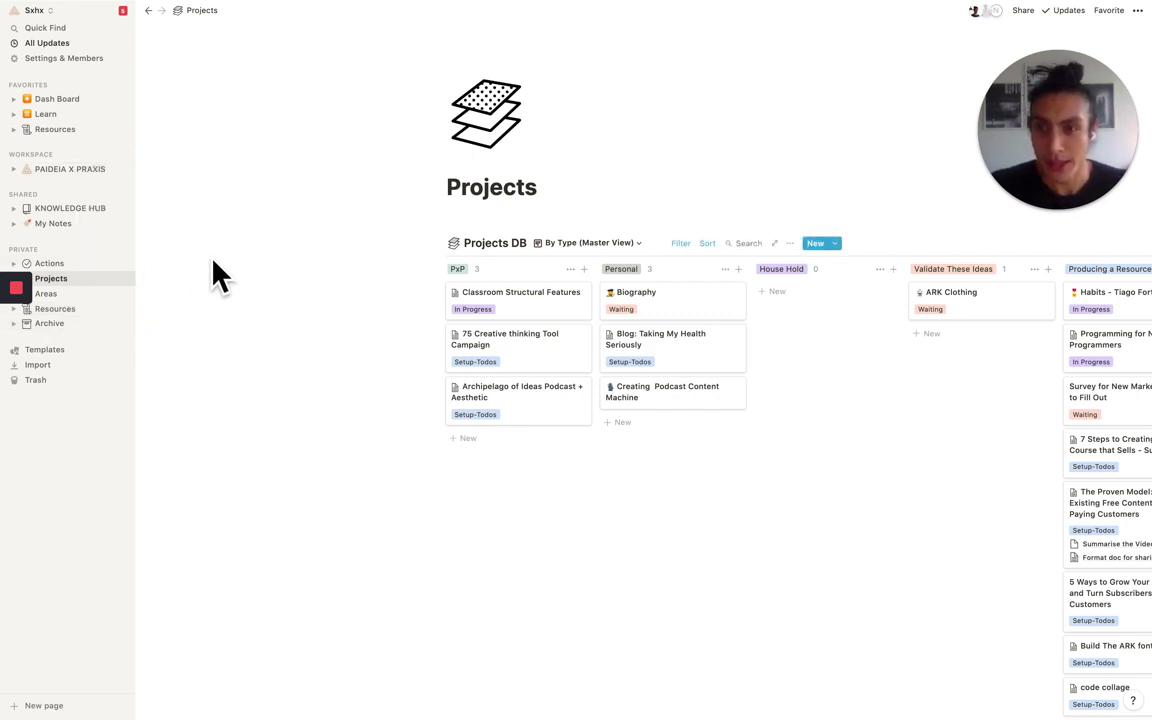
Open Second Brain [Template] through Quick Find and scroll down to its Projects and Areas sections
key("super+p")
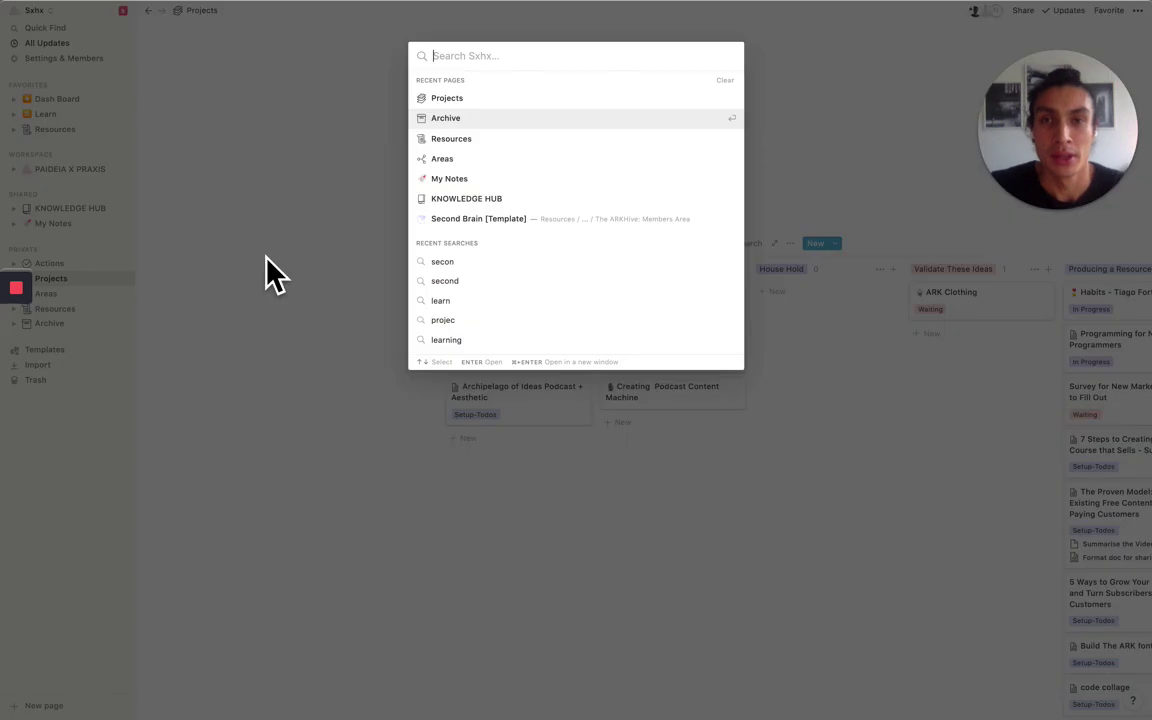
left_click(466, 222)
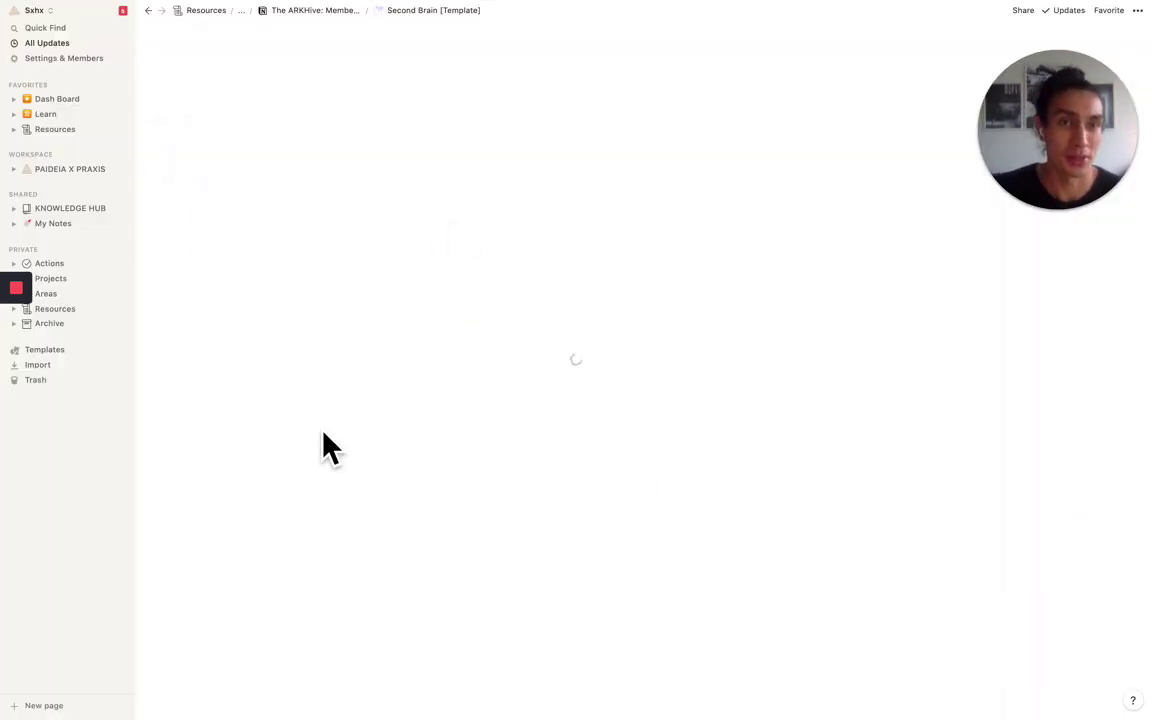
scroll(614, 437, "down", 5)
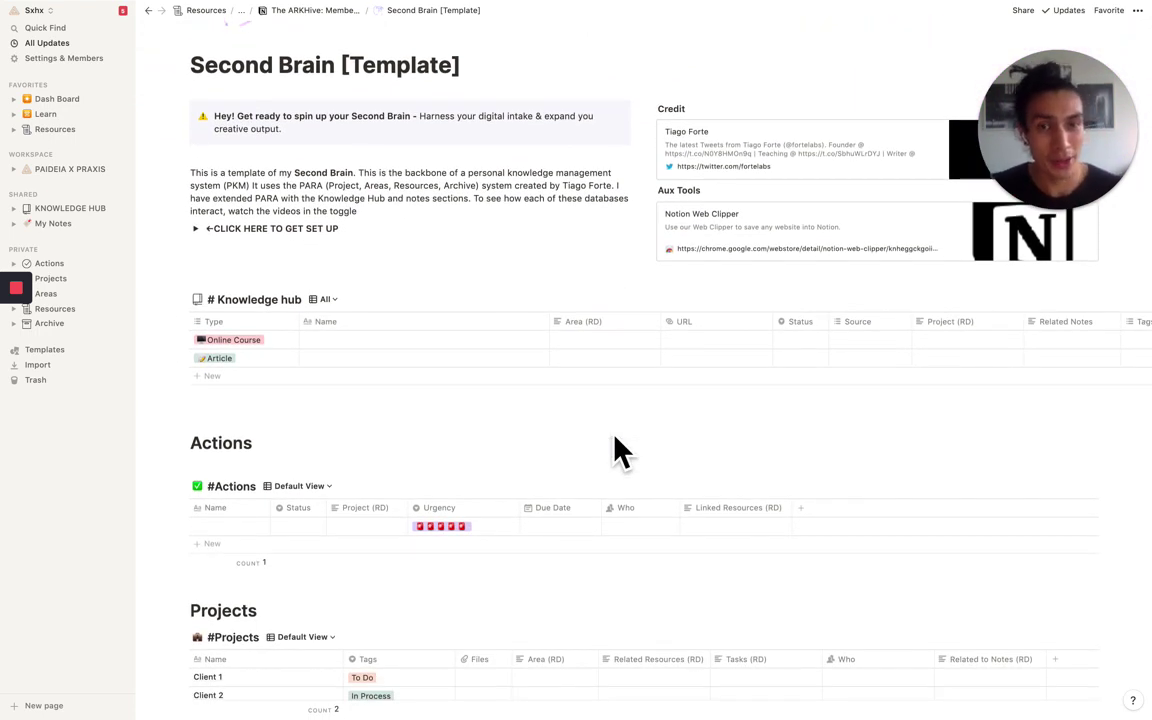
scroll(614, 437, "down", 4)
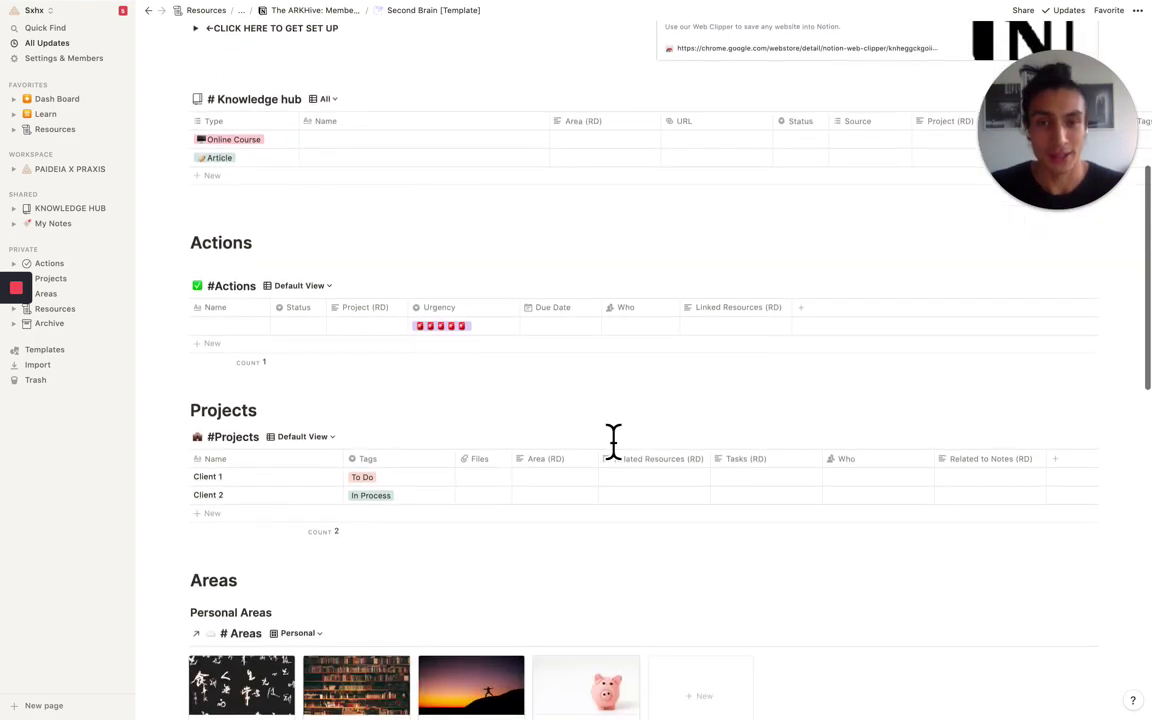
scroll(614, 437, "down", 5)
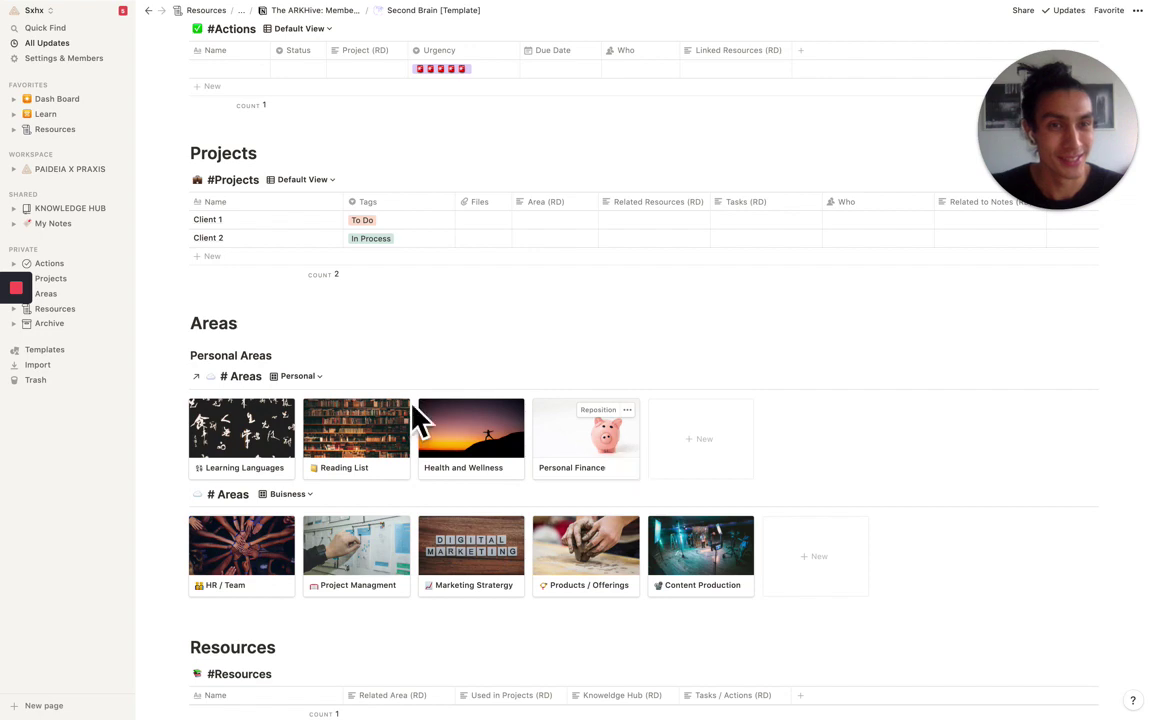
mouse_move(18, 305)
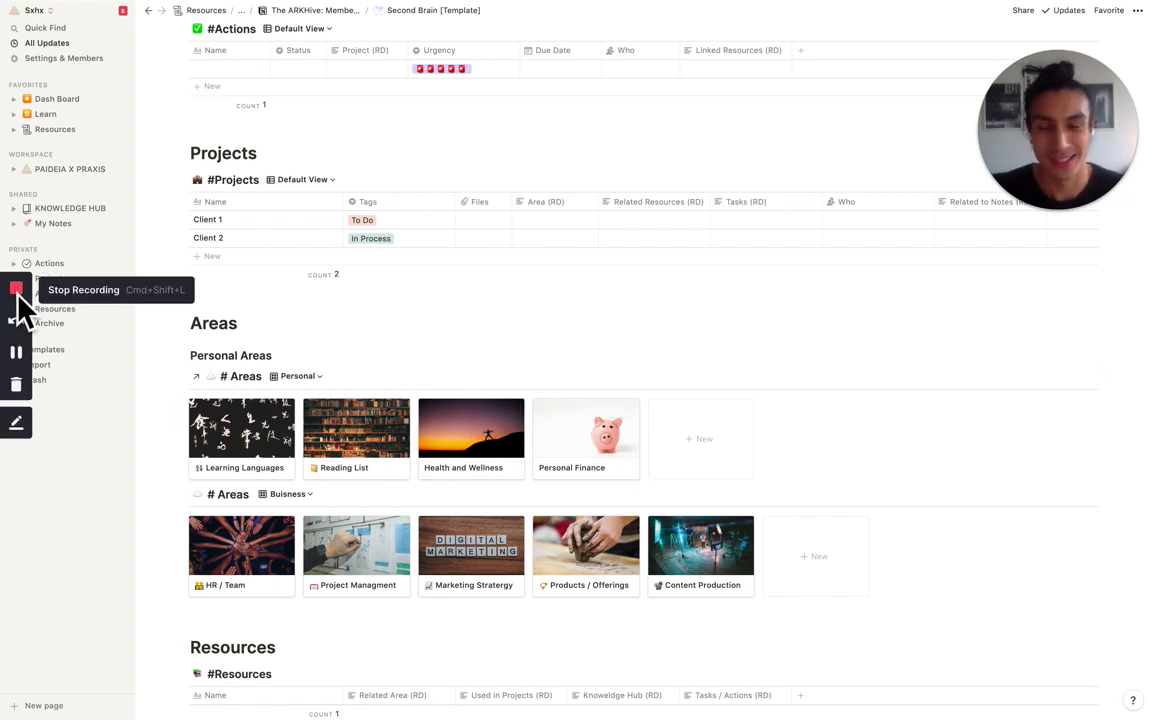